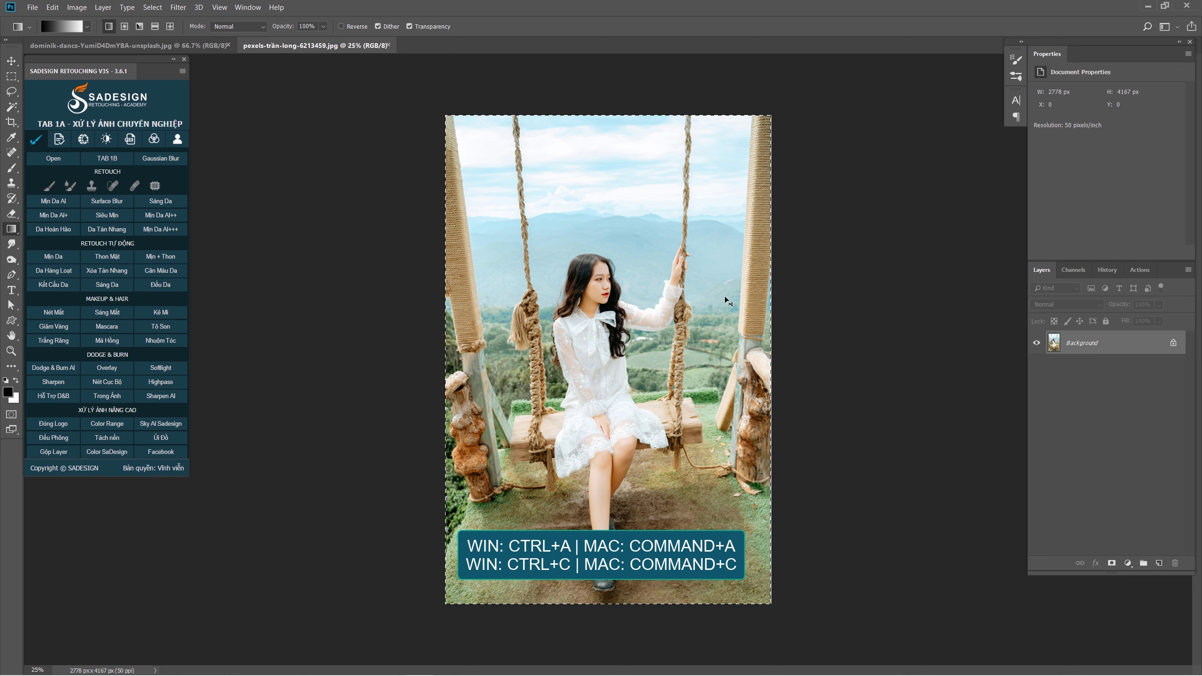
Switch to the phone photo and duplicate its Background layer
left_click(212, 52)
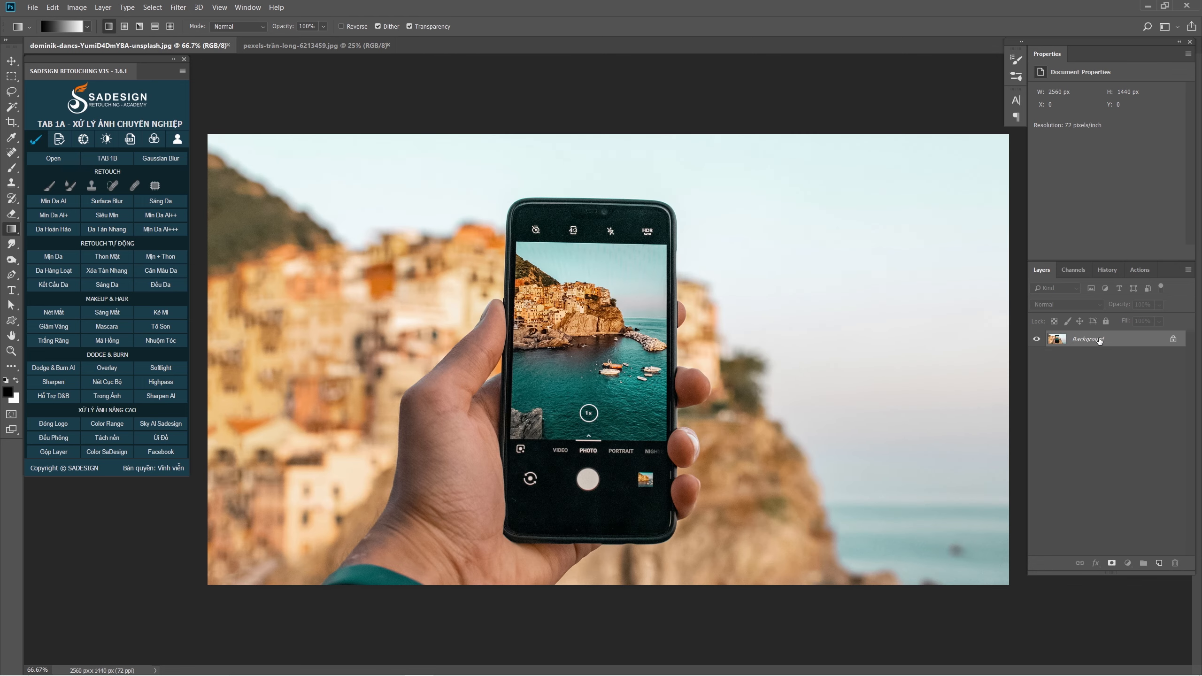
key("ctrl+j")
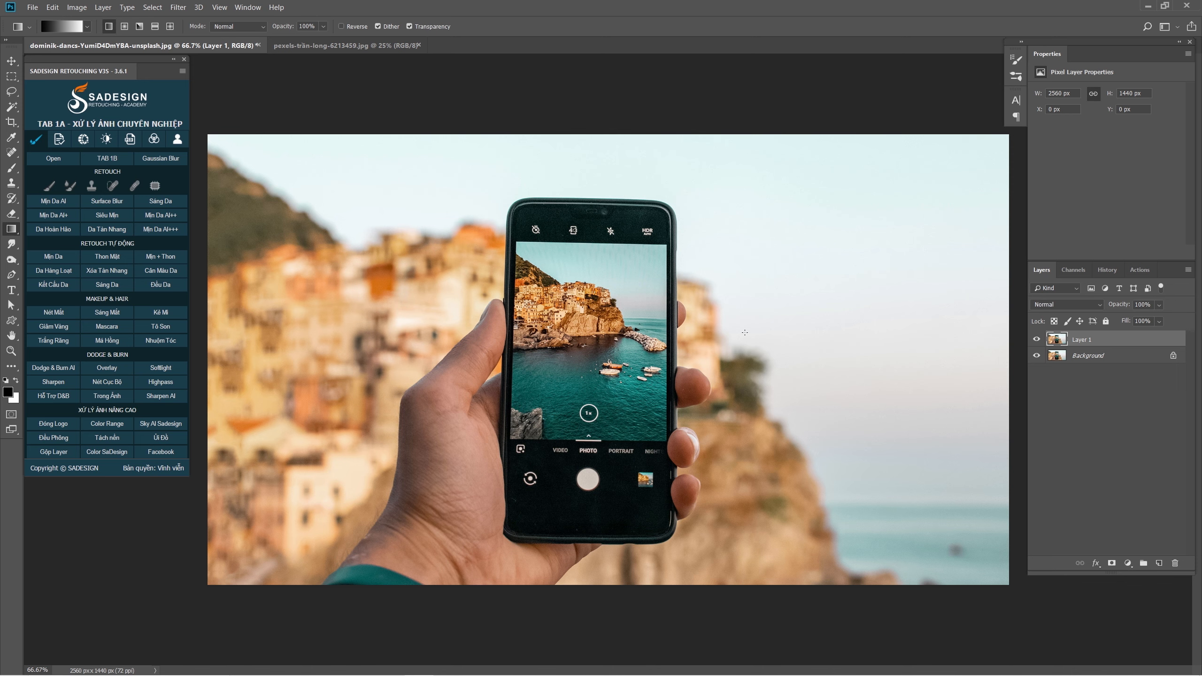
Outline the phone's picture area with a four-point Pen path, convert it to a selection and mask Layer 1 with it
key("p")
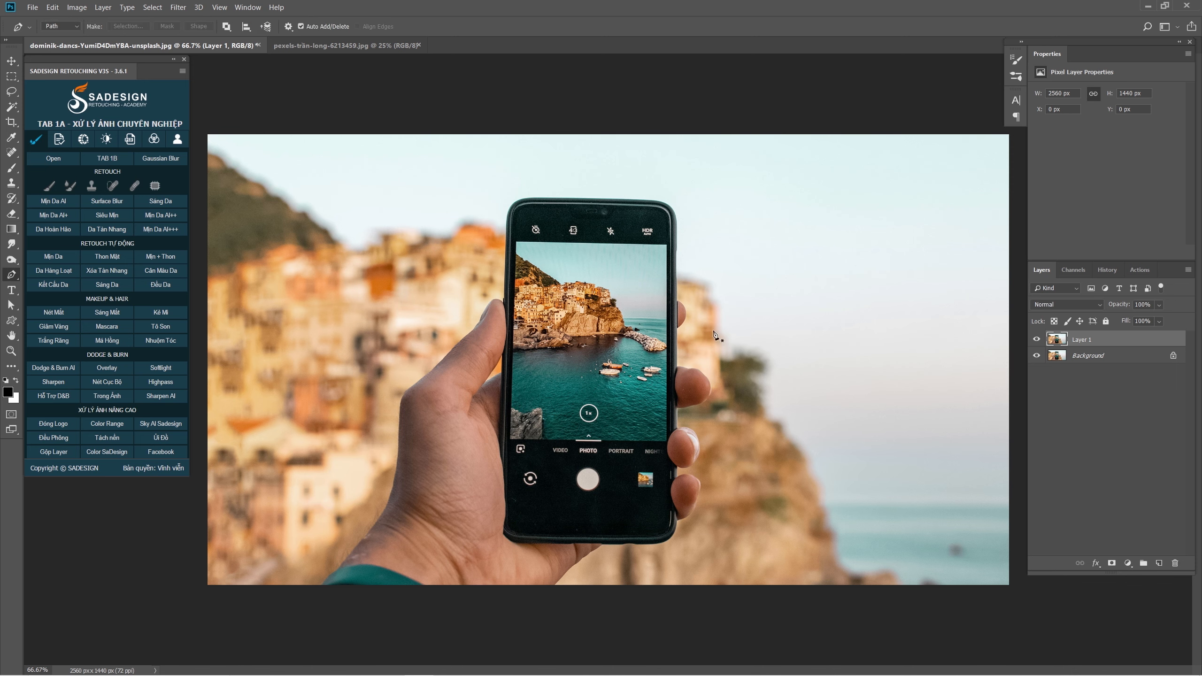
scroll(544, 284, "up", 3)
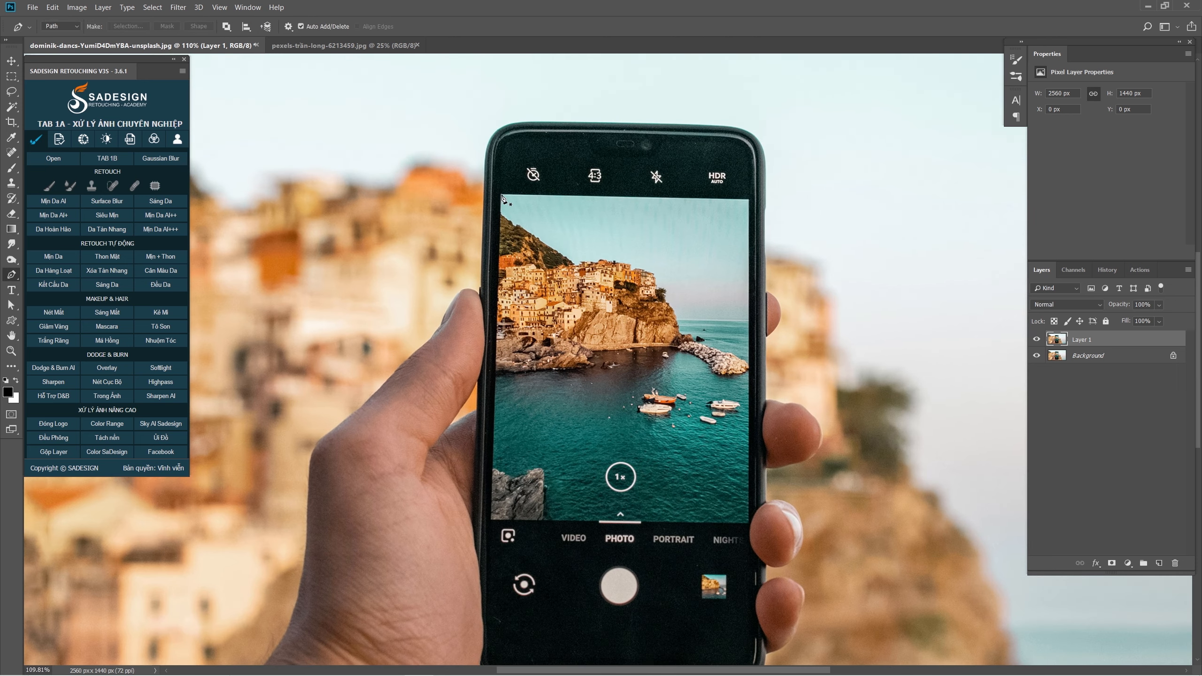
left_click(500, 194)
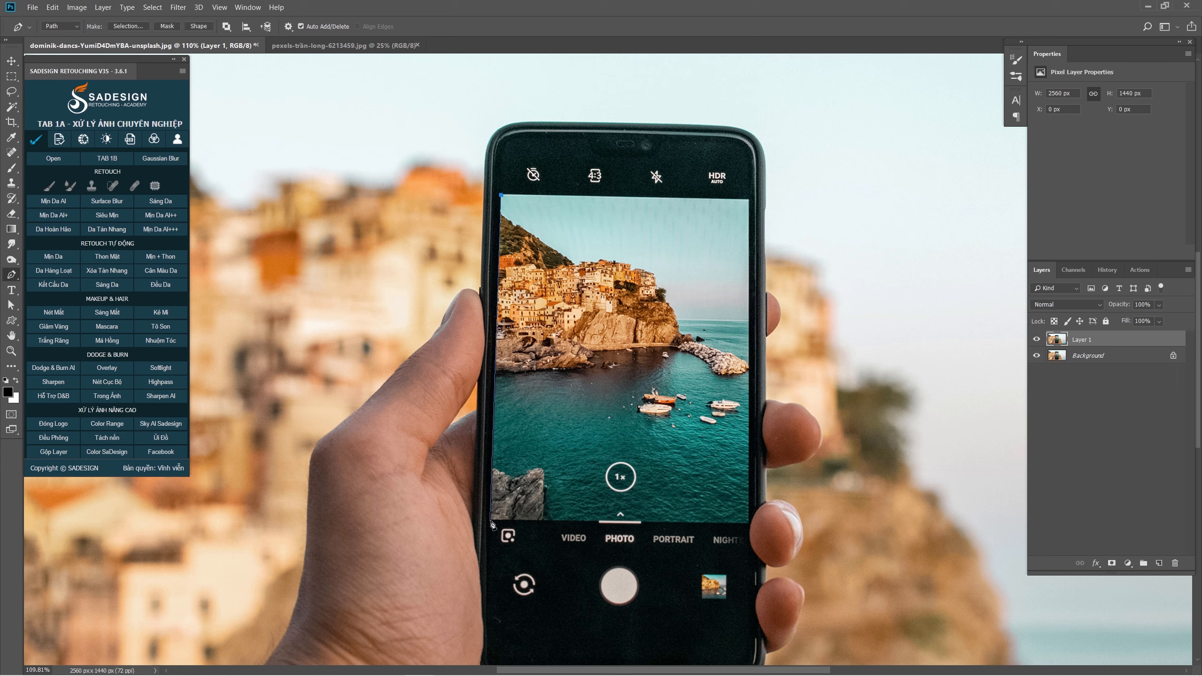
left_click(490, 519)
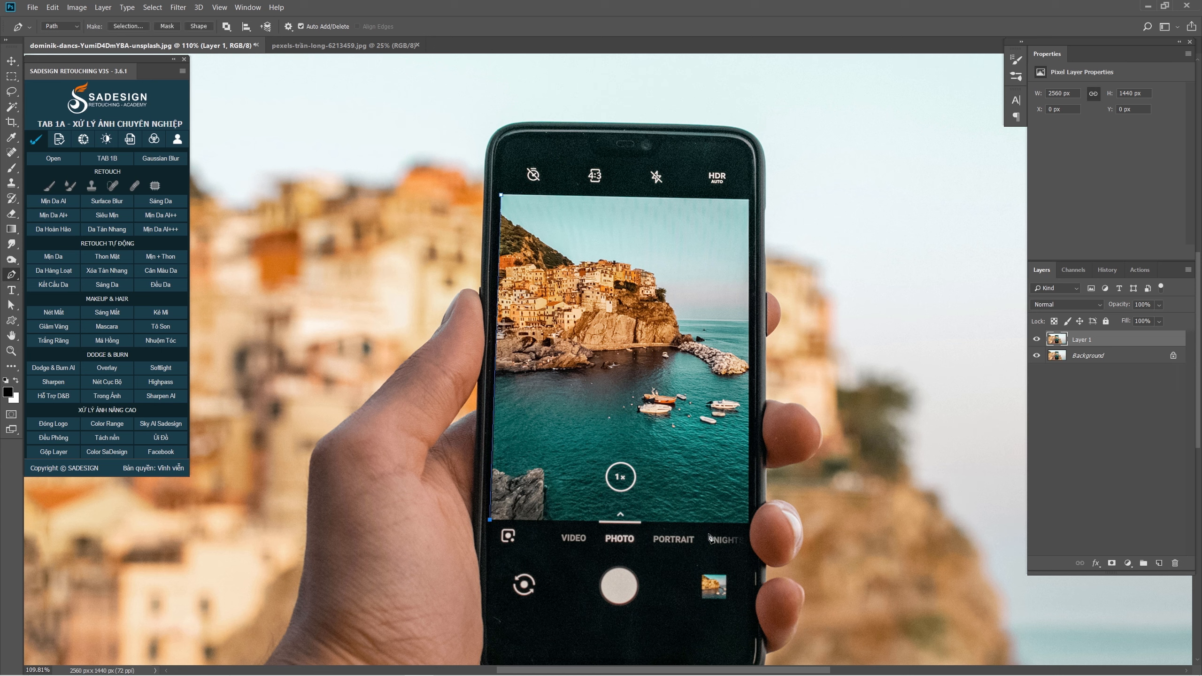
left_click(749, 524)
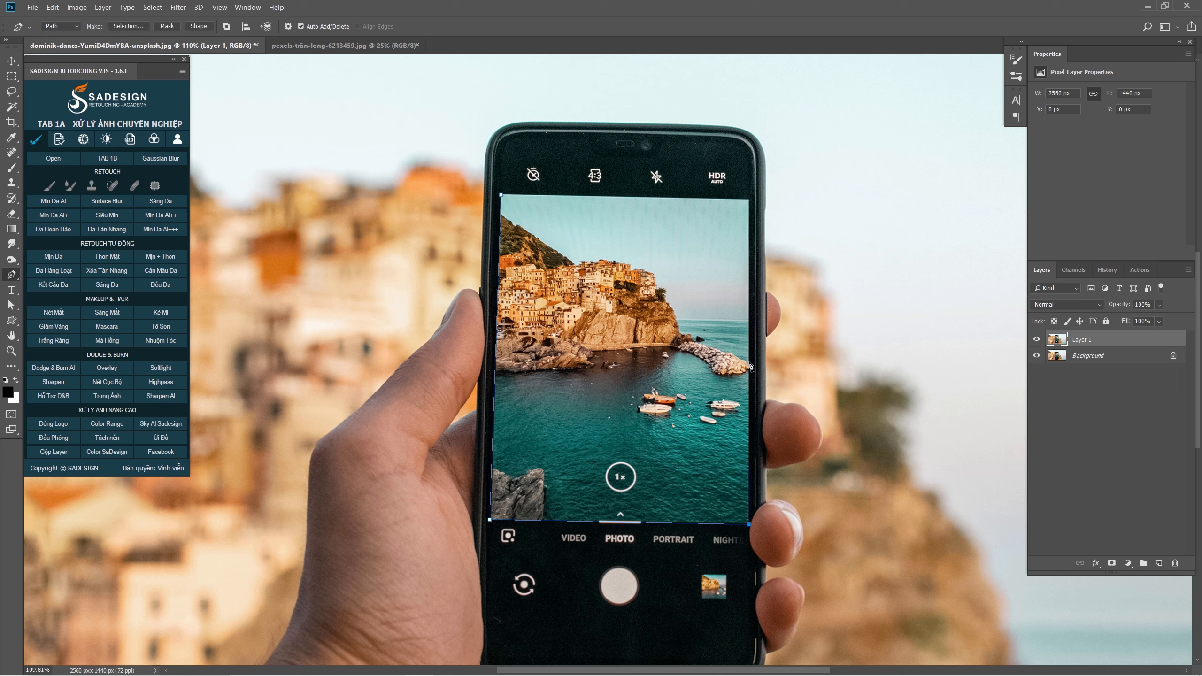
left_click(750, 201)
key("ctrl+Return")
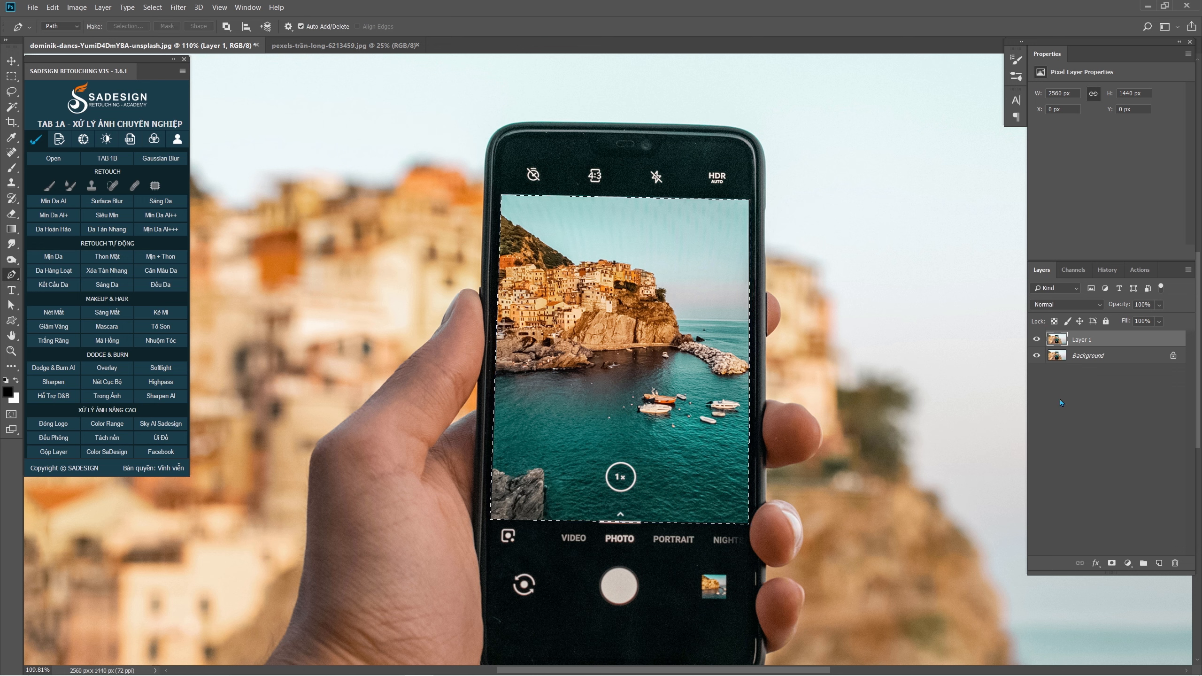
left_click(1111, 564)
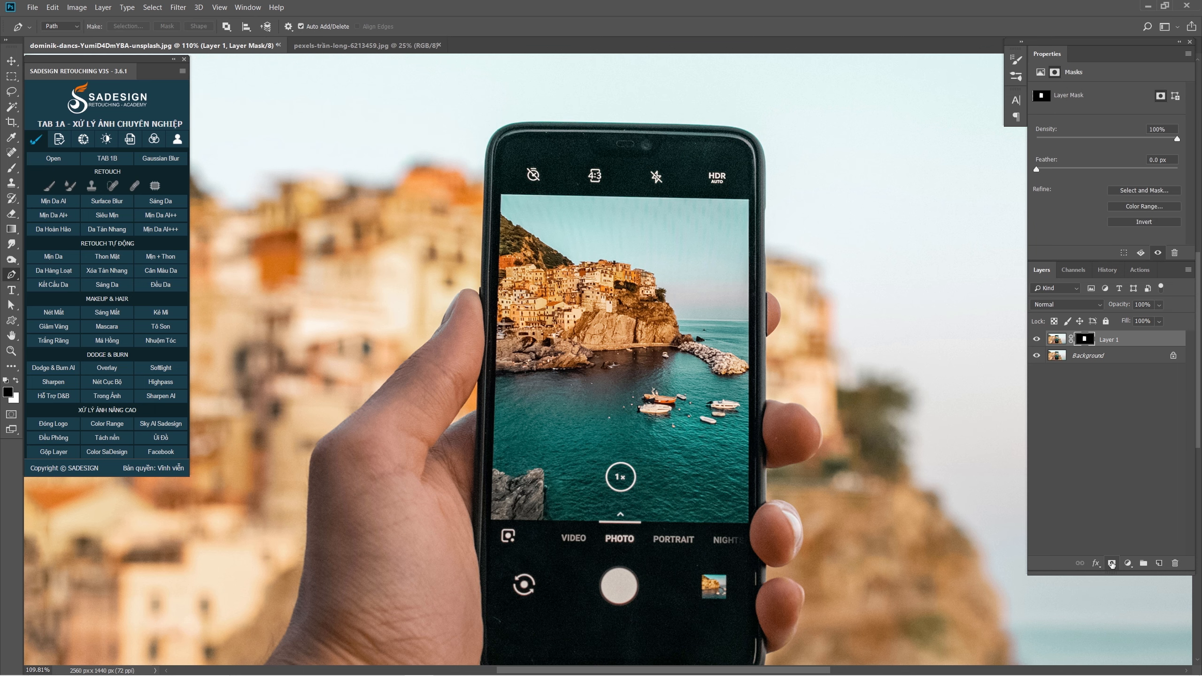
left_click(1105, 343)
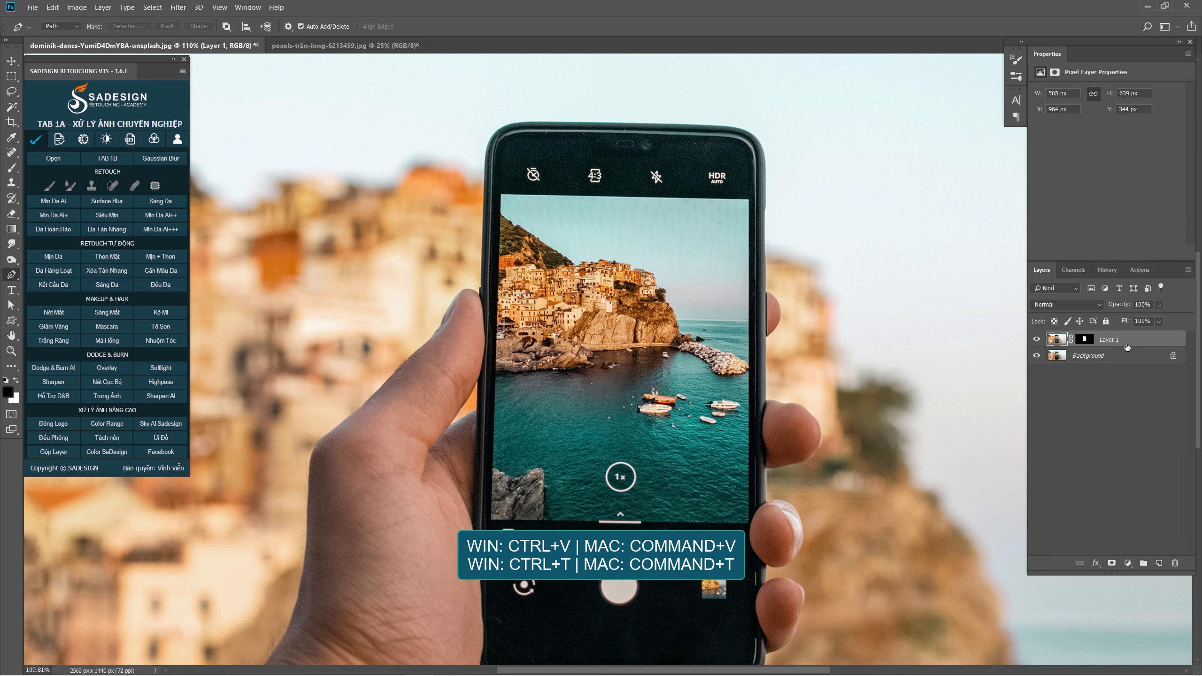
Paste the copied swing photo as a new layer above Layer 1 and set its opacity to 50%
key("ctrl+v")
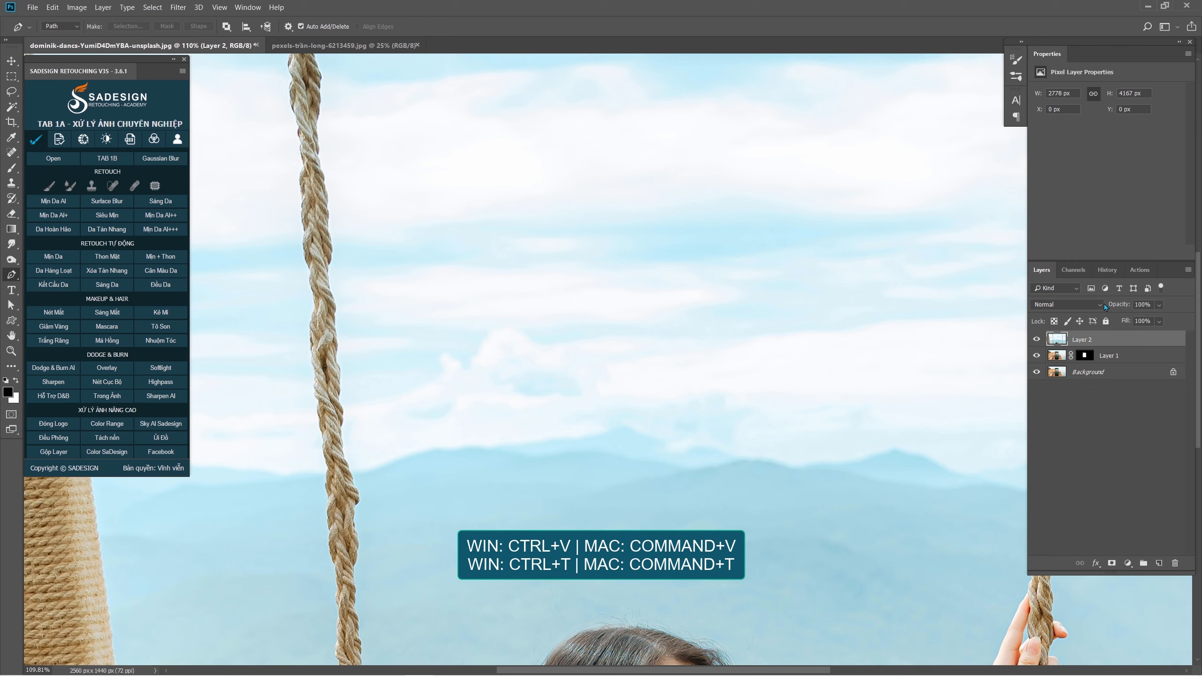
key("5")
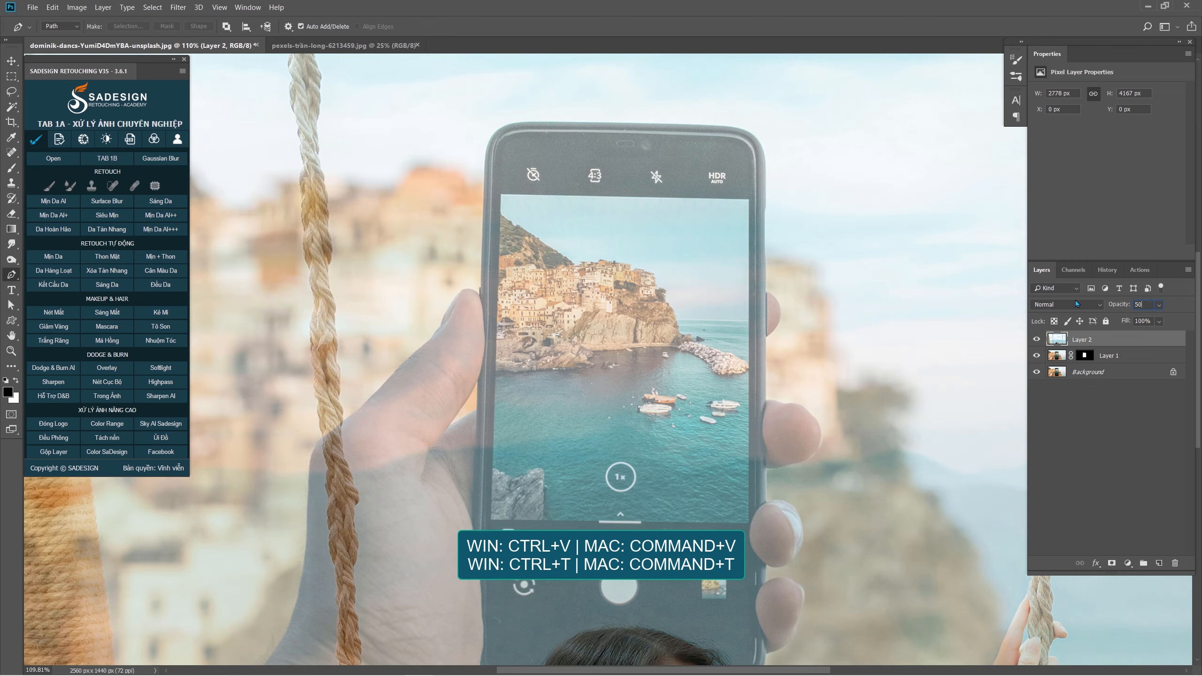
Scale the swing photo to about 26% and position it over the phone's display, nudging it 2 px left
left_click_drag(532, 436, 508, 489)
key("ctrl+t")
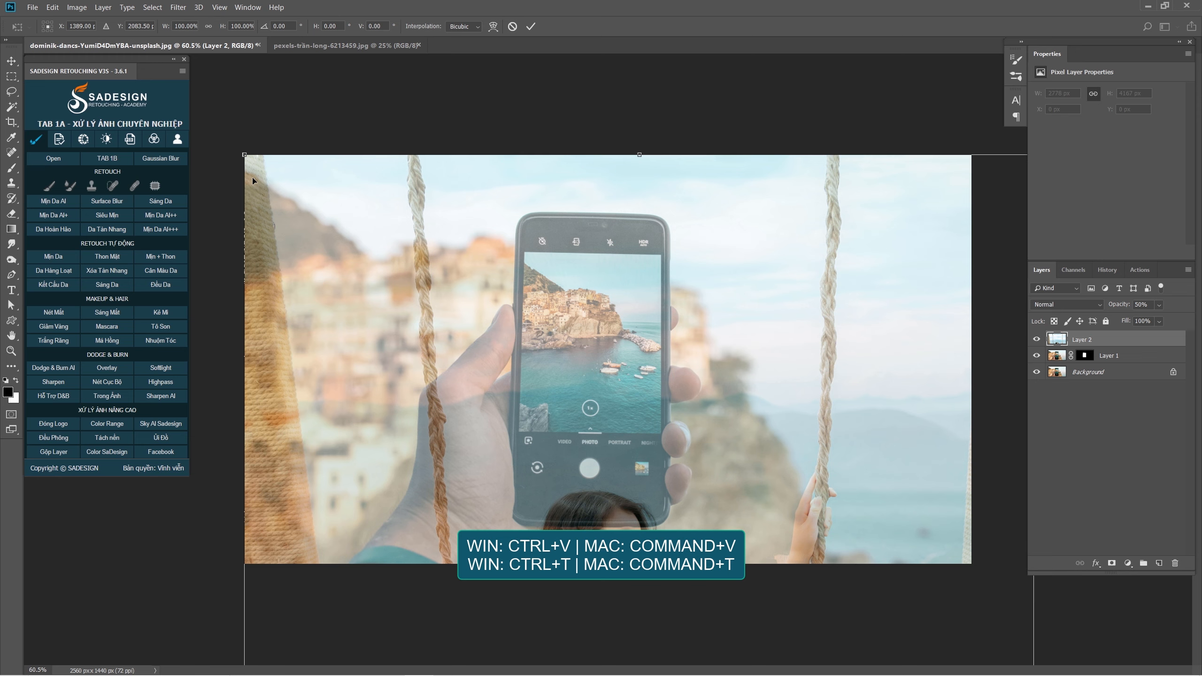
left_click_drag(244, 155, 479, 491)
left_click_drag(609, 574, 570, 175)
left_click_drag(755, 564, 701, 484)
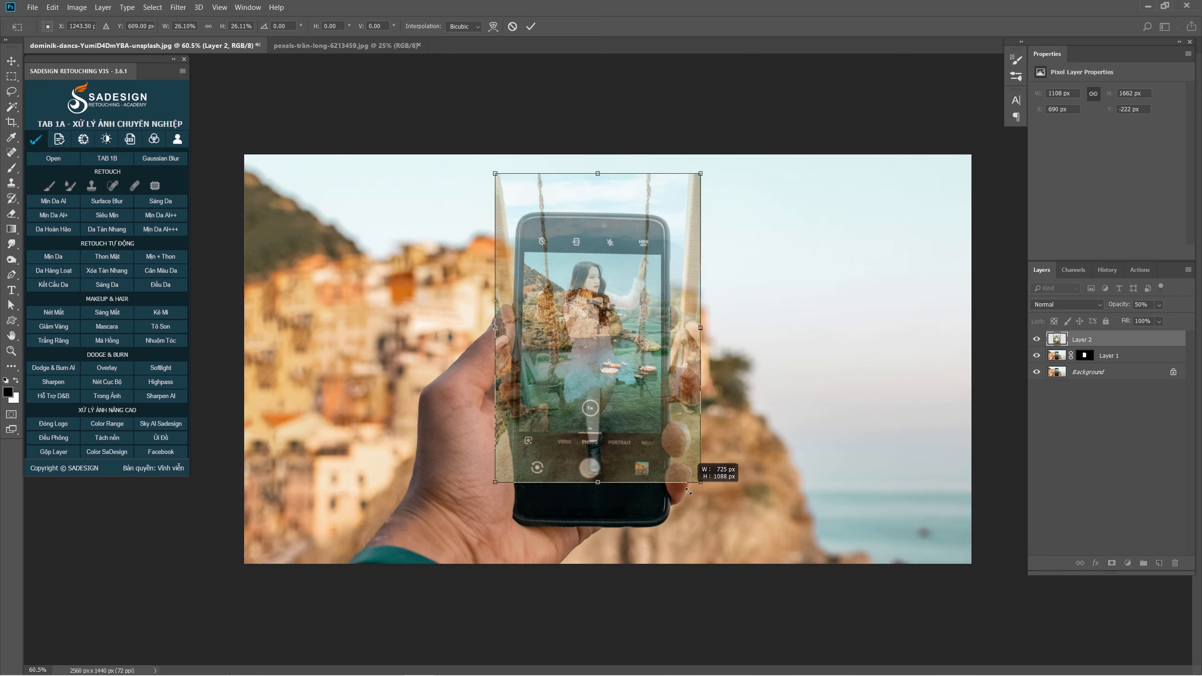
scroll(594, 362, "up", 5)
left_click_drag(608, 326, 605, 390)
key("Return")
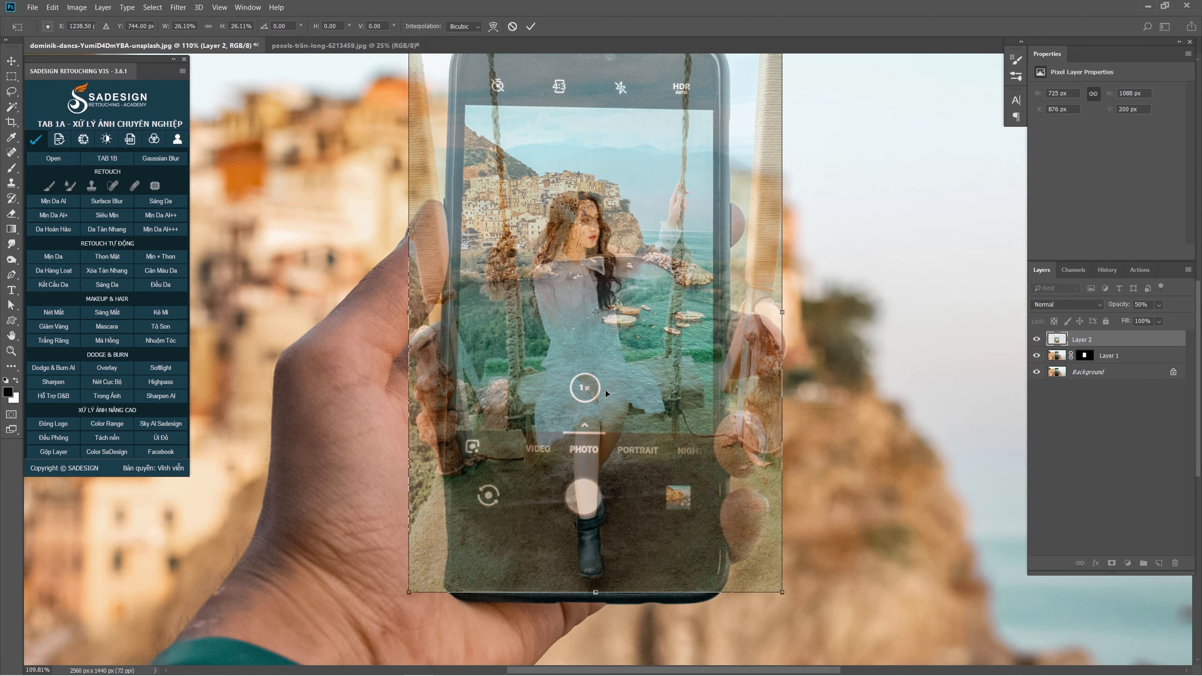
key("p")
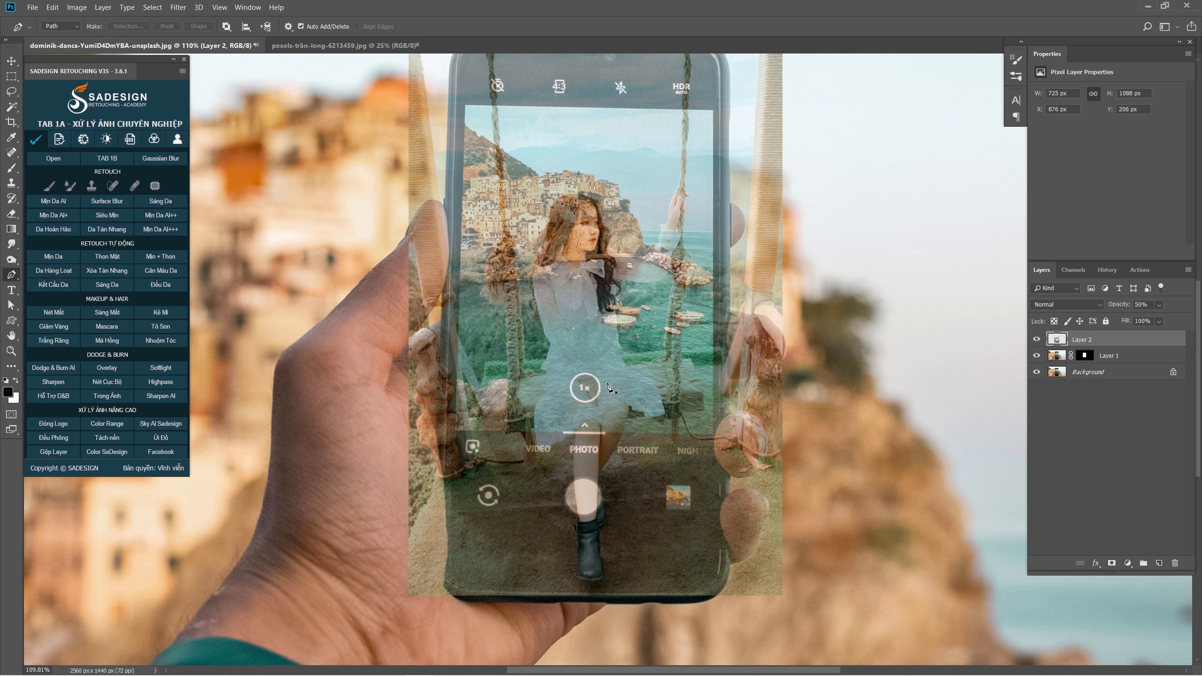
key("v")
key("Left")
key("Left")
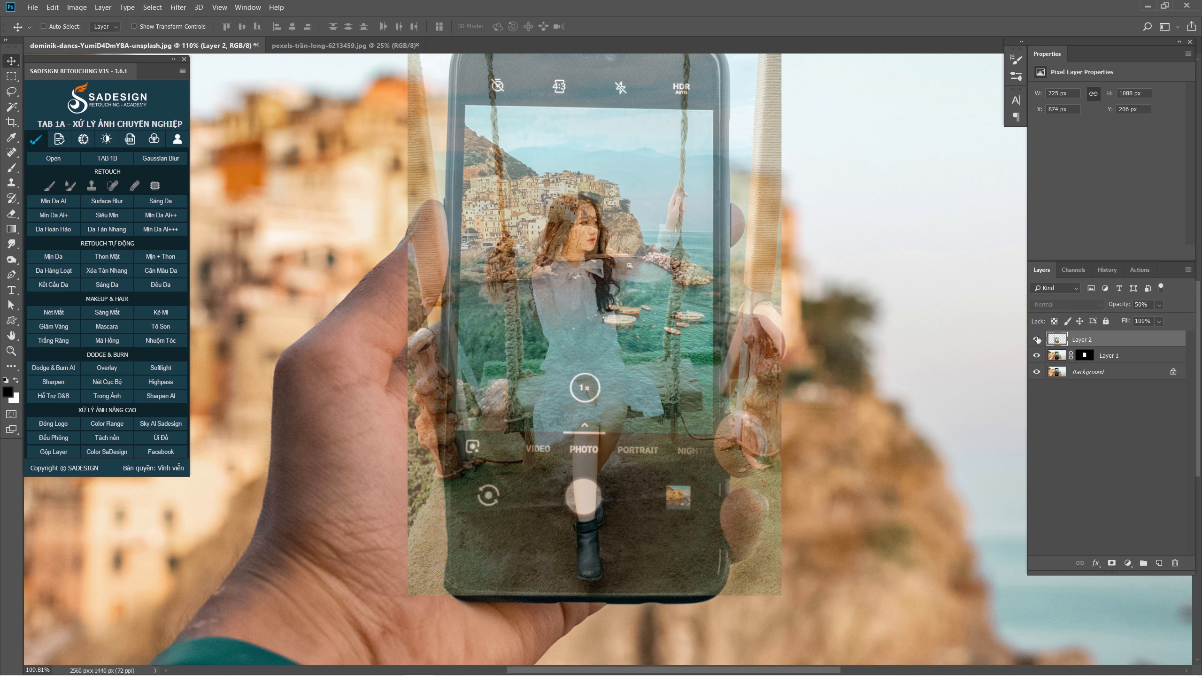
Compare the phone image with and without Layer 2, and set Layer 2's opacity to 100%
left_click(1036, 339)
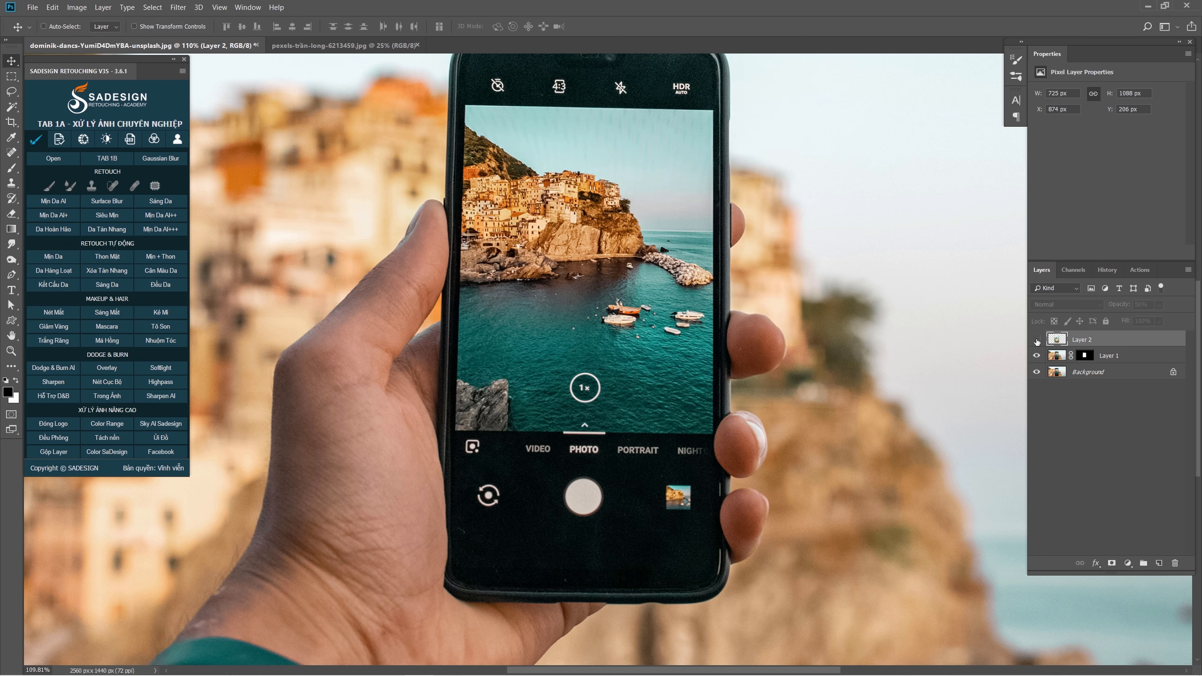
left_click(1036, 340)
left_click(1157, 304)
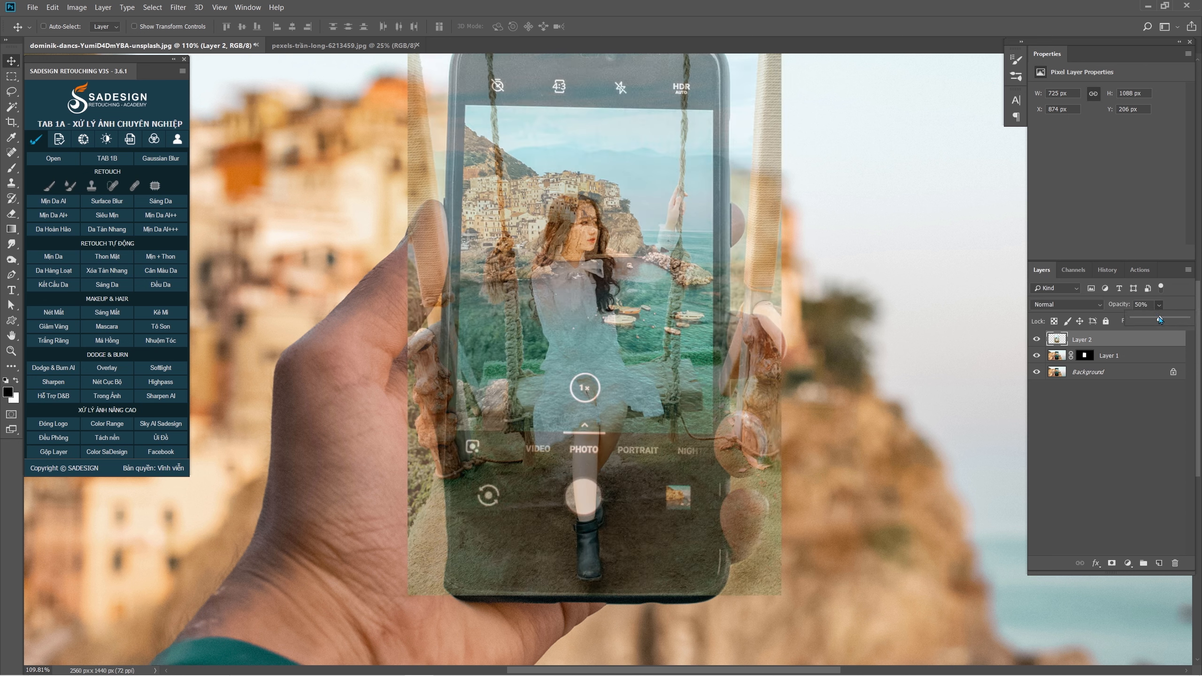
left_click_drag(1159, 320, 1187, 321)
left_click(1123, 340)
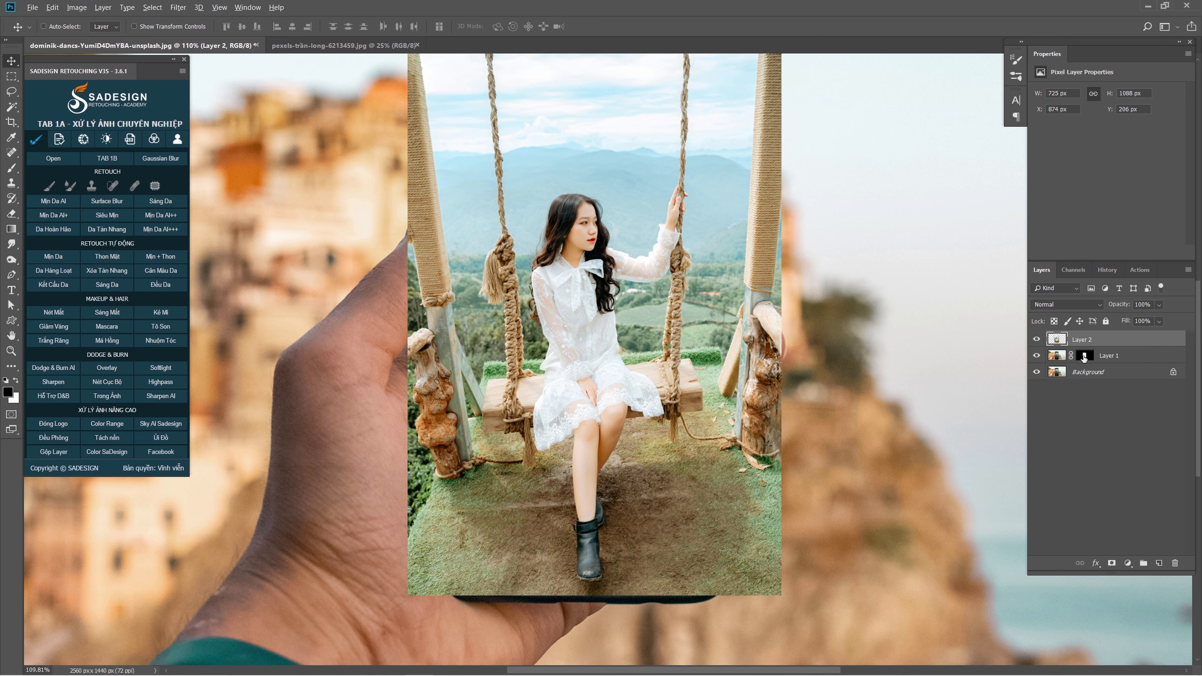
Copy Layer 1's mask onto Layer 2 and check the masked swing photo
left_click_drag(1084, 359, 1057, 345)
left_click(1036, 340)
left_click(1036, 340)
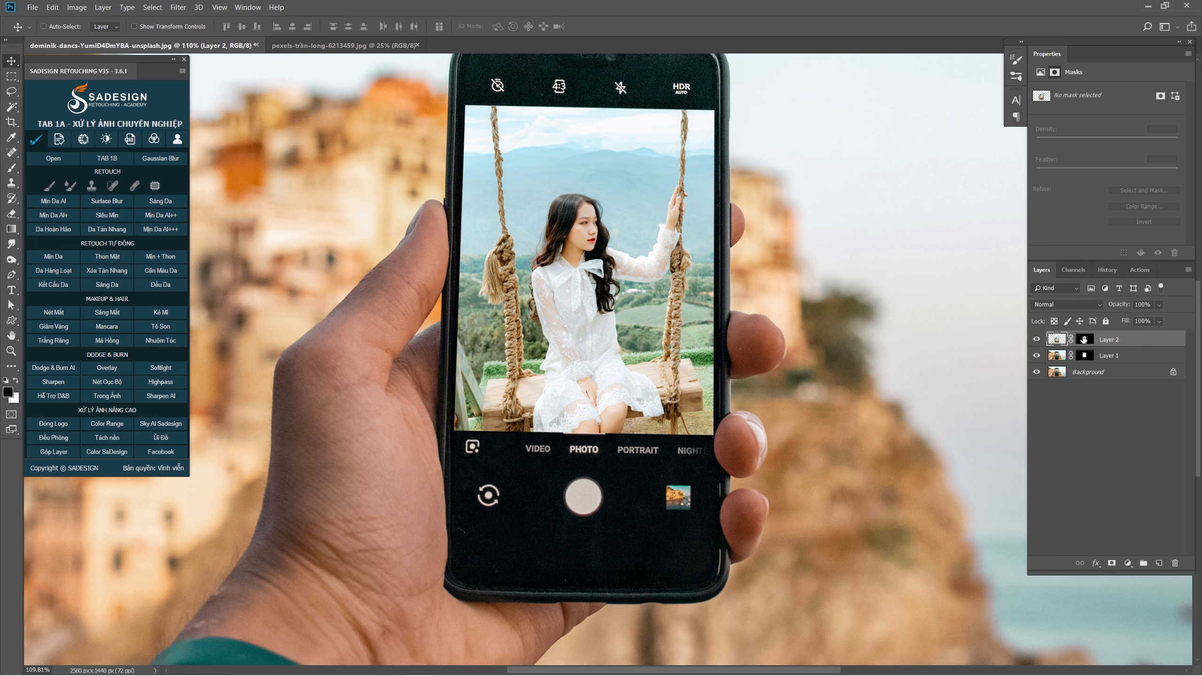
Set the density of Layer 2's mask to 50%
left_click(1084, 339)
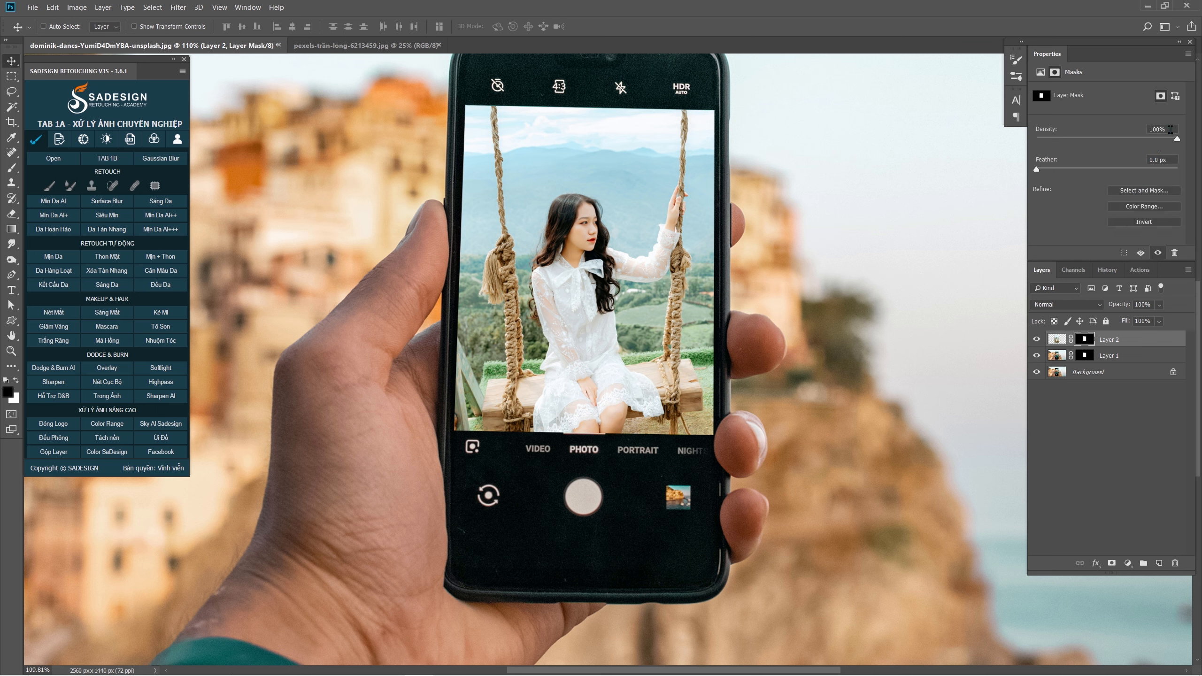
type("50")
key("Return")
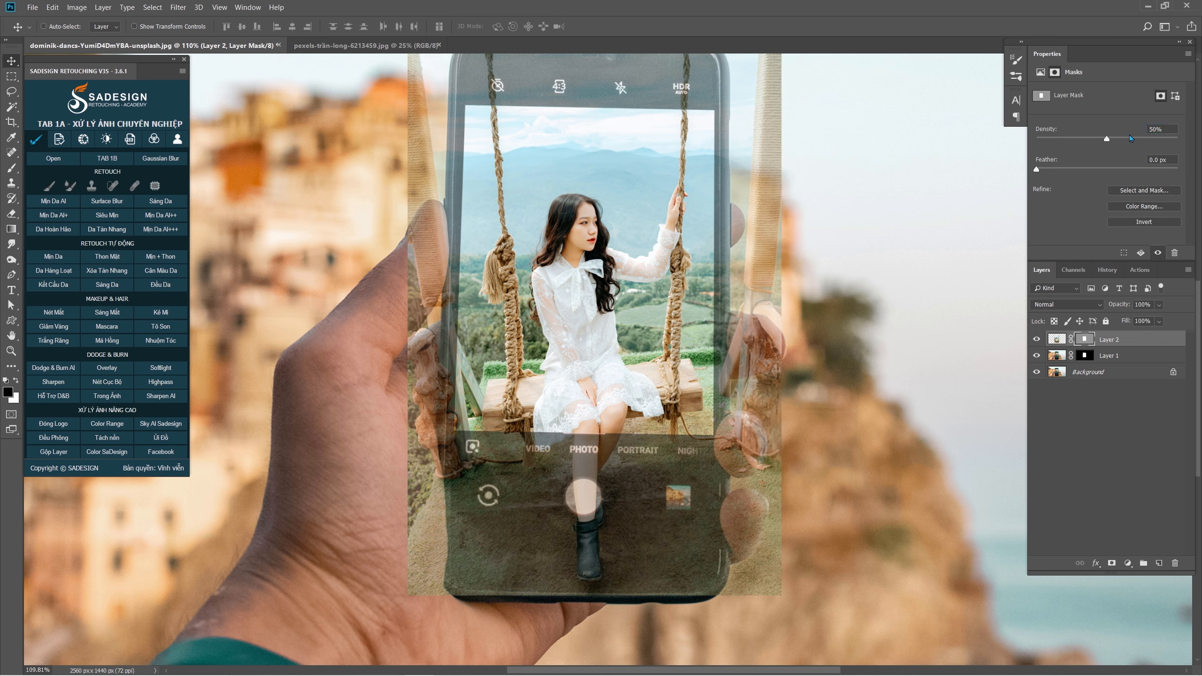
Start a Pen path on the swing seat's left end and trace the seat's lower edge beneath the rope knot
left_click(11, 275)
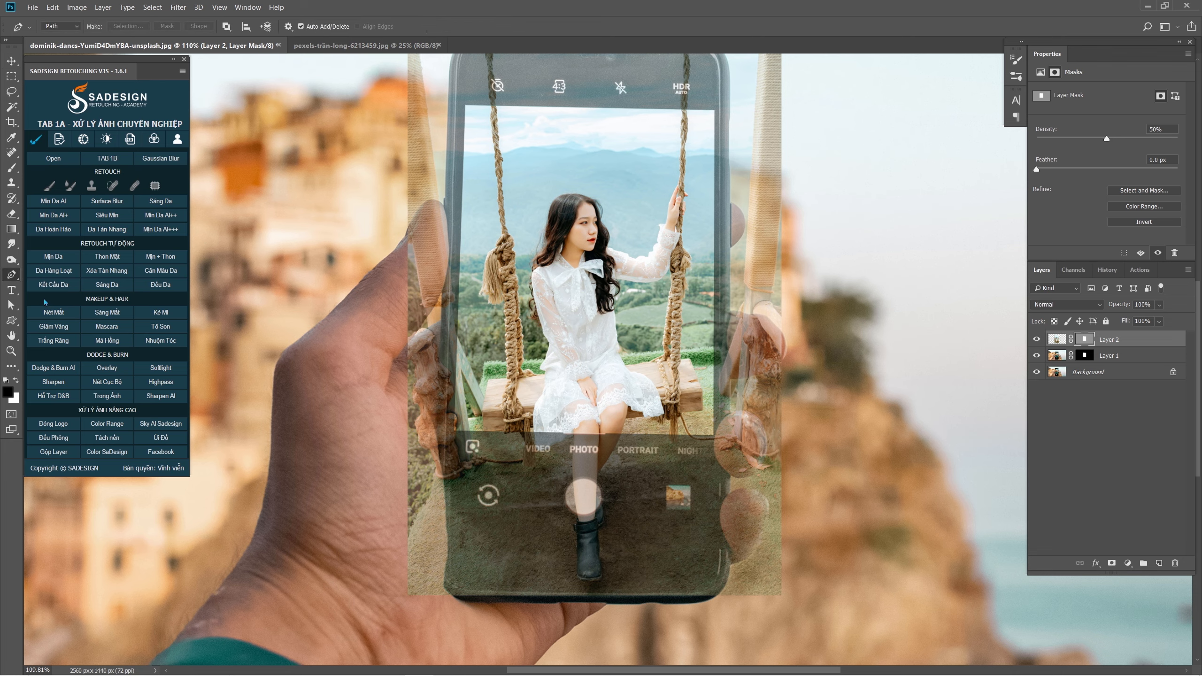
right_click(11, 274)
left_click(38, 275)
scroll(539, 468, "up", 5)
left_click(402, 303)
left_click(403, 335)
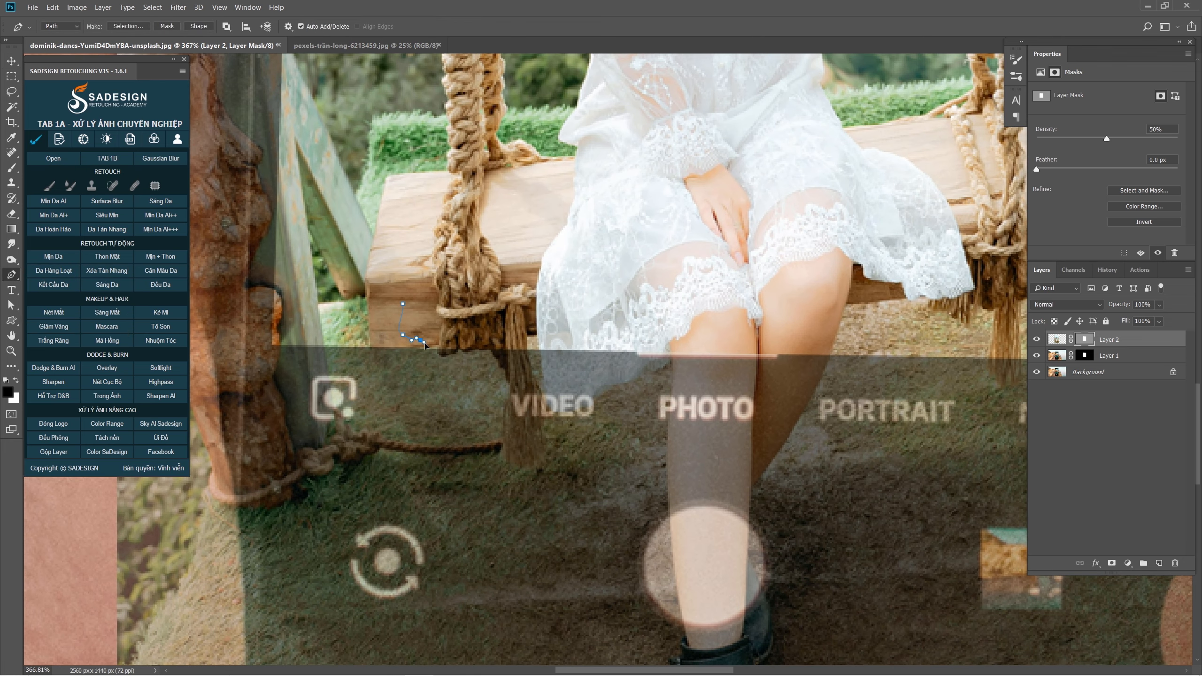
left_click(420, 340)
left_click(439, 348)
left_click(439, 353)
left_click(449, 353)
left_click(456, 351)
left_click(460, 349)
scroll(463, 351, "up", 3)
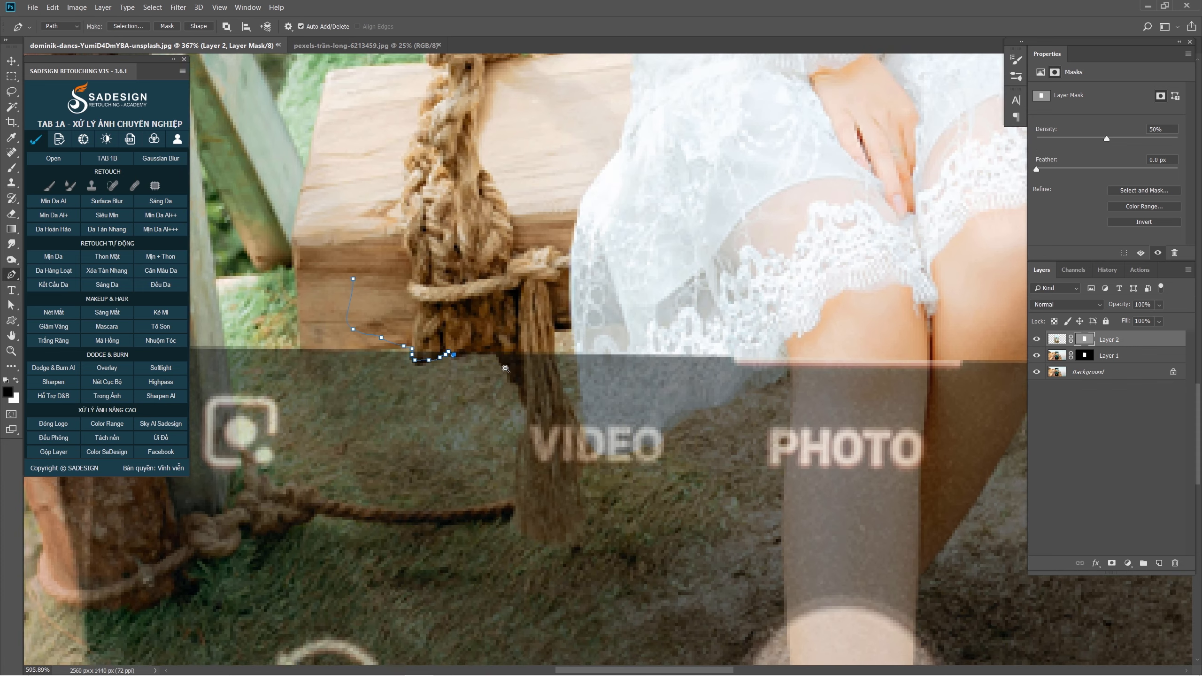
left_click(453, 355)
left_click(490, 352)
Continue the path down and around the hanging rope tassel below the left side of the seat
left_click(499, 358)
left_click_drag(519, 395, 522, 403)
left_click(525, 410)
left_click(510, 504)
left_click(525, 537)
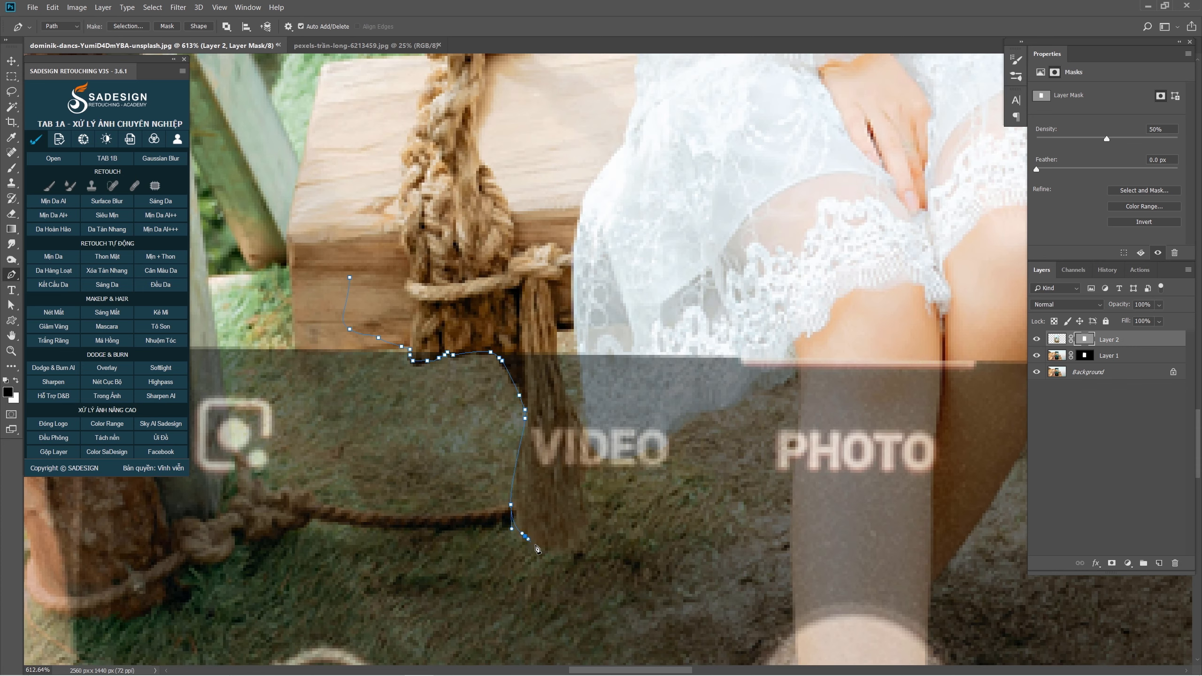
left_click(545, 551)
left_click(565, 548)
left_click(577, 545)
left_click(589, 522)
mouse_move(576, 497)
left_mouse_down()
mouse_move(605, 456)
mouse_move(693, 417)
left_mouse_up()
Extend the path along the lower edge of the white dress up to the woman's front knee
left_click(596, 465)
left_click(597, 459)
left_click(597, 453)
left_click_drag(775, 389, 781, 383)
left_click(798, 368)
Trace the outer edge of the front leg from the knee down to the top of the boot
left_click_drag(809, 477, 784, 323)
left_click_drag(770, 281, 767, 304)
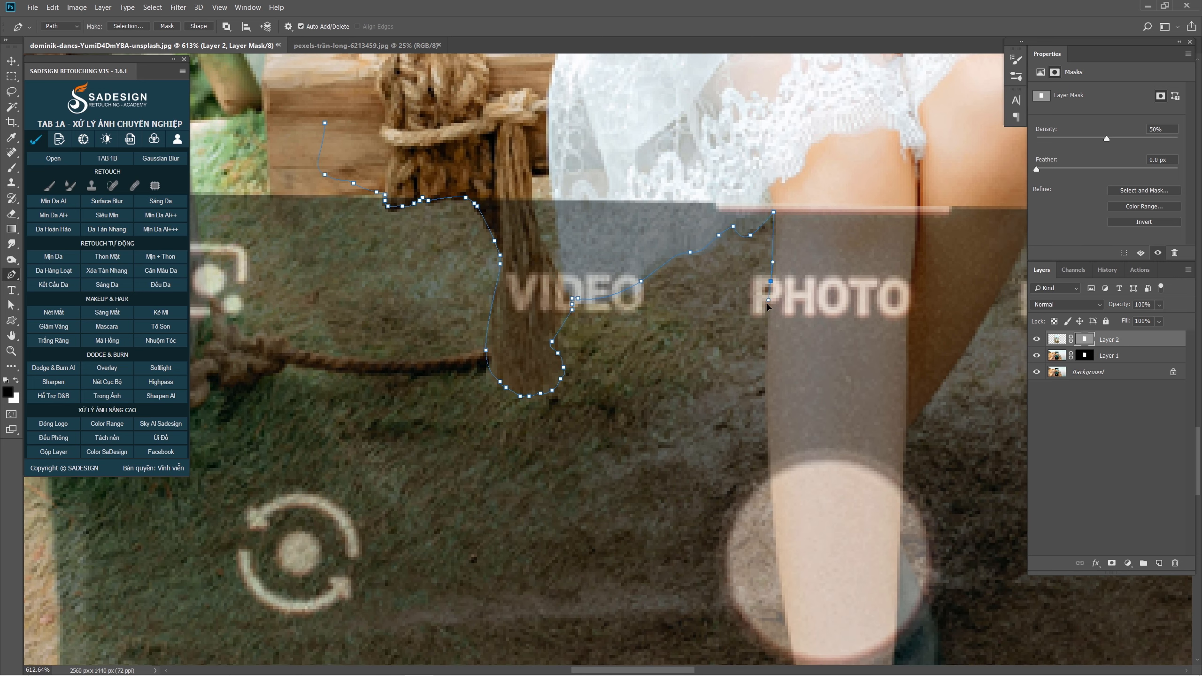
left_click(767, 445)
mouse_move(773, 608)
left_mouse_down()
mouse_move(744, 407)
mouse_move(765, 453)
mouse_move(759, 496)
left_mouse_up()
left_click(770, 477)
Trace the front boot past its strap, down its outer side, around the sole and back up the other side
left_click_drag(761, 504, 750, 546)
left_click(761, 512)
left_click(750, 512)
left_click(756, 558)
left_click_drag(761, 564, 739, 291)
left_click(738, 357)
left_click(738, 475)
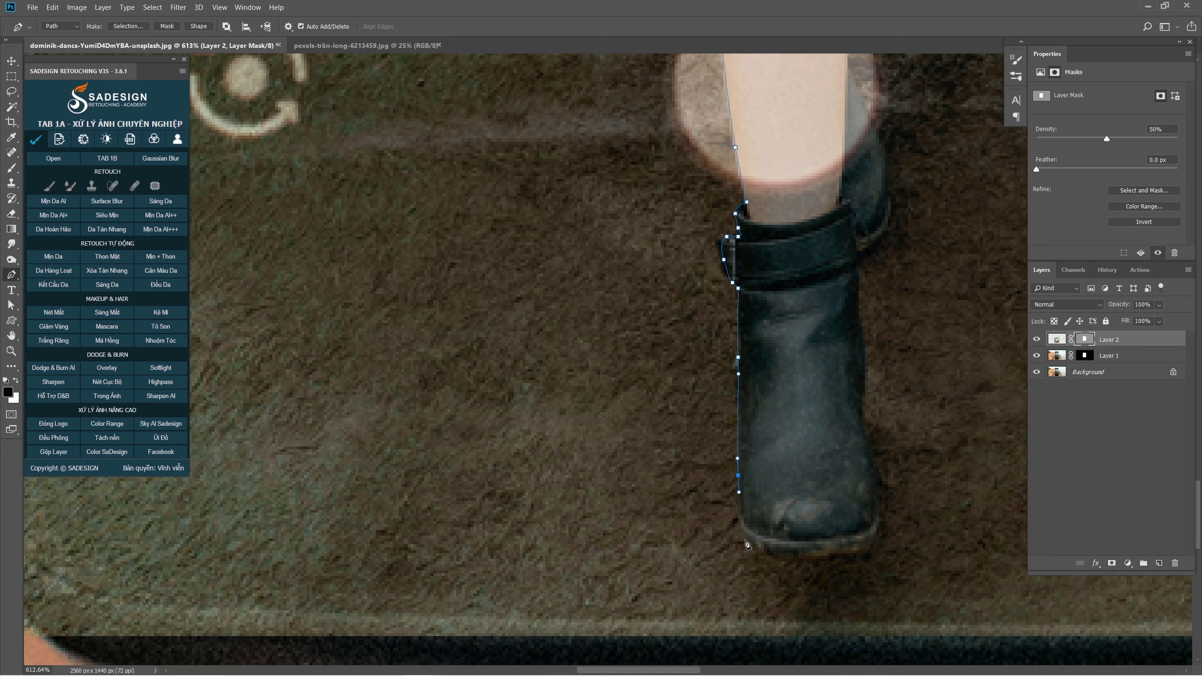
mouse_move(749, 536)
left_mouse_down()
mouse_move(759, 554)
mouse_move(837, 559)
mouse_move(884, 526)
left_mouse_up()
left_click_drag(870, 458, 866, 378)
left_click_drag(859, 311, 857, 304)
left_click(859, 260)
left_click_drag(868, 230, 712, 470)
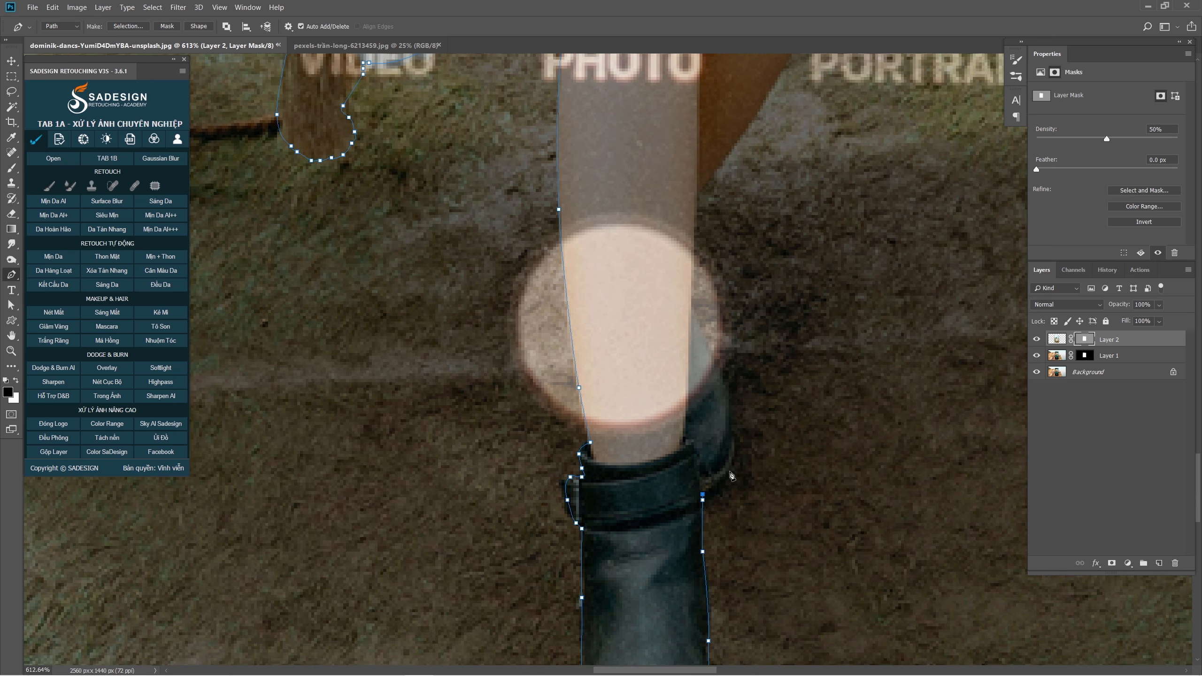
Continue the path around the visible part of the rear boot and up the front calf's inner edge
left_click(732, 472)
left_click(732, 429)
left_click_drag(724, 378, 718, 364)
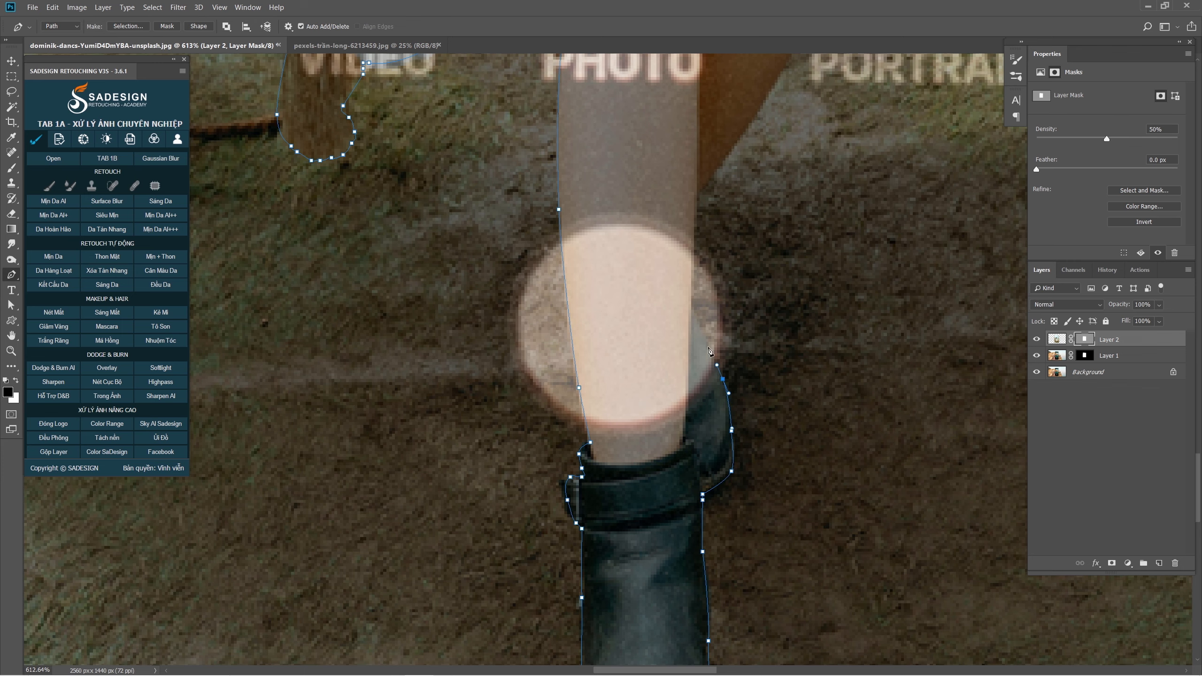
left_click(692, 313)
left_click(696, 198)
Trace the outer edge of the rear leg from the calf up to the knee
left_click_drag(696, 198, 528, 497)
left_click_drag(606, 386, 633, 337)
left_click(658, 282)
left_click(664, 205)
left_click(557, 182)
Bring the path back across the dress and seat towards its start, and convert it to a selection
scroll(594, 161, "down", 2)
left_click_drag(594, 161, 672, 223)
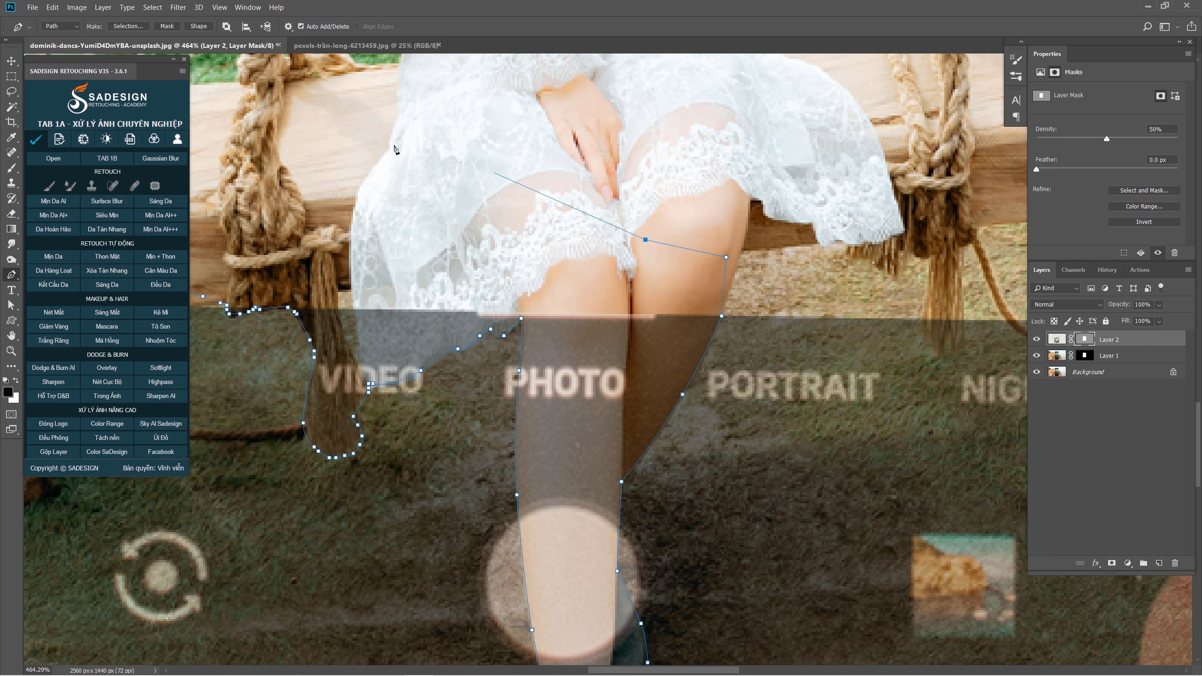
left_click_drag(362, 141, 312, 151)
left_click(285, 175)
key("ctrl+Return")
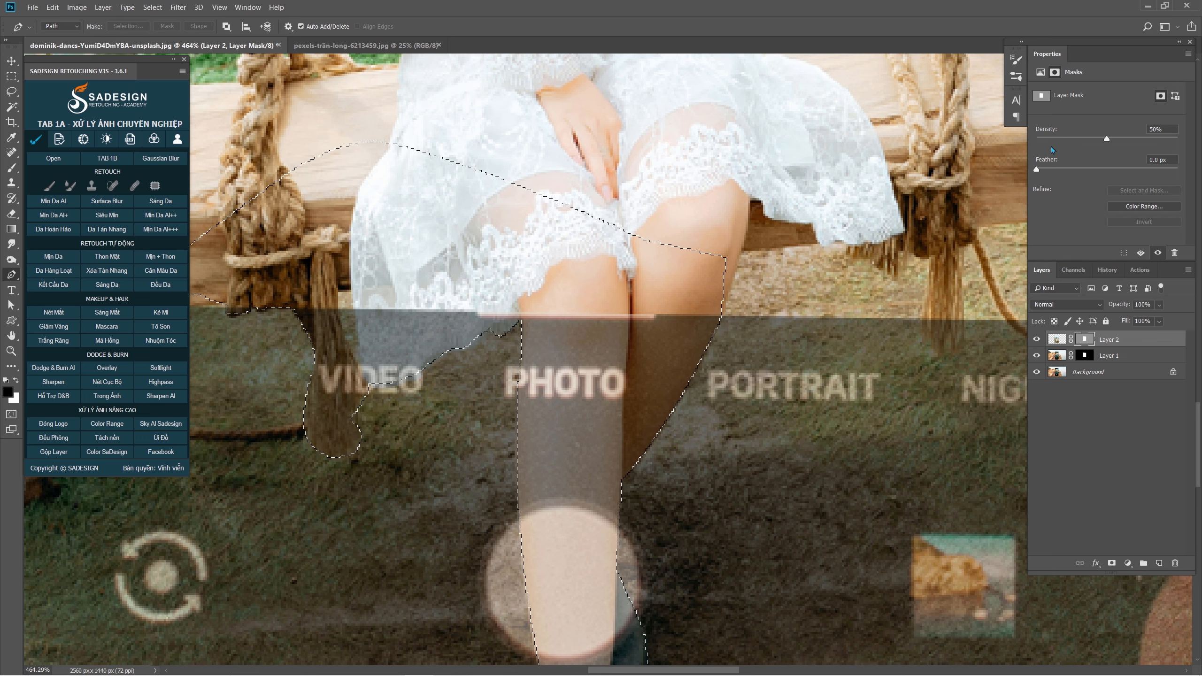
Set the density of Layer 2's mask to 100%, keeping the leg and tassel selection active
left_click_drag(1106, 139, 1179, 140)
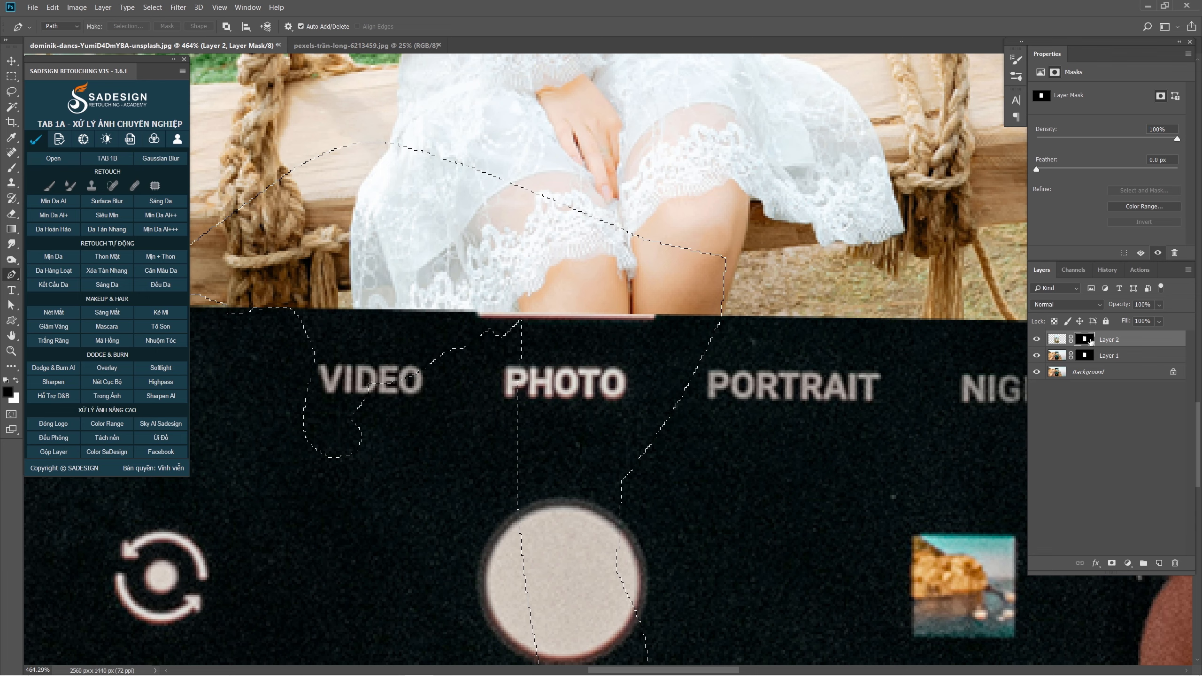
scroll(622, 372, "down", 3)
scroll(622, 372, "down", 4)
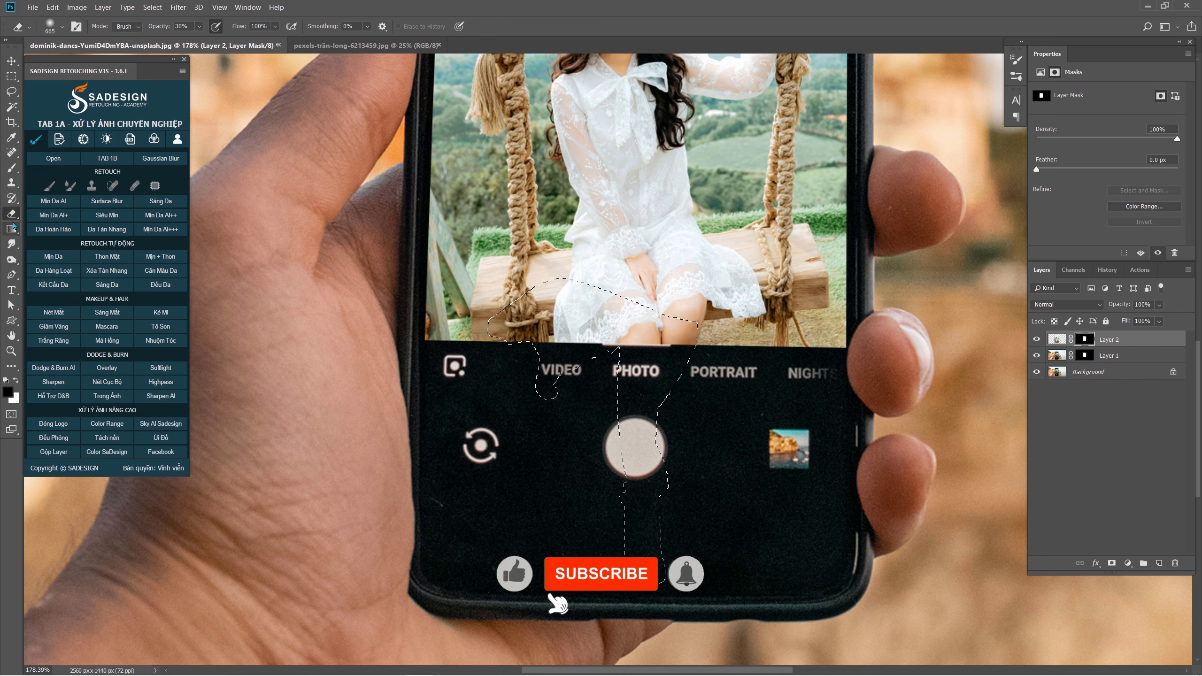
Erase Layer 2's mask at 100% opacity inside the selection to reveal the legs, boots and rope tassel, and deselect
left_click(11, 214)
left_click(70, 216)
left_click_drag(745, 348, 615, 346)
key("0")
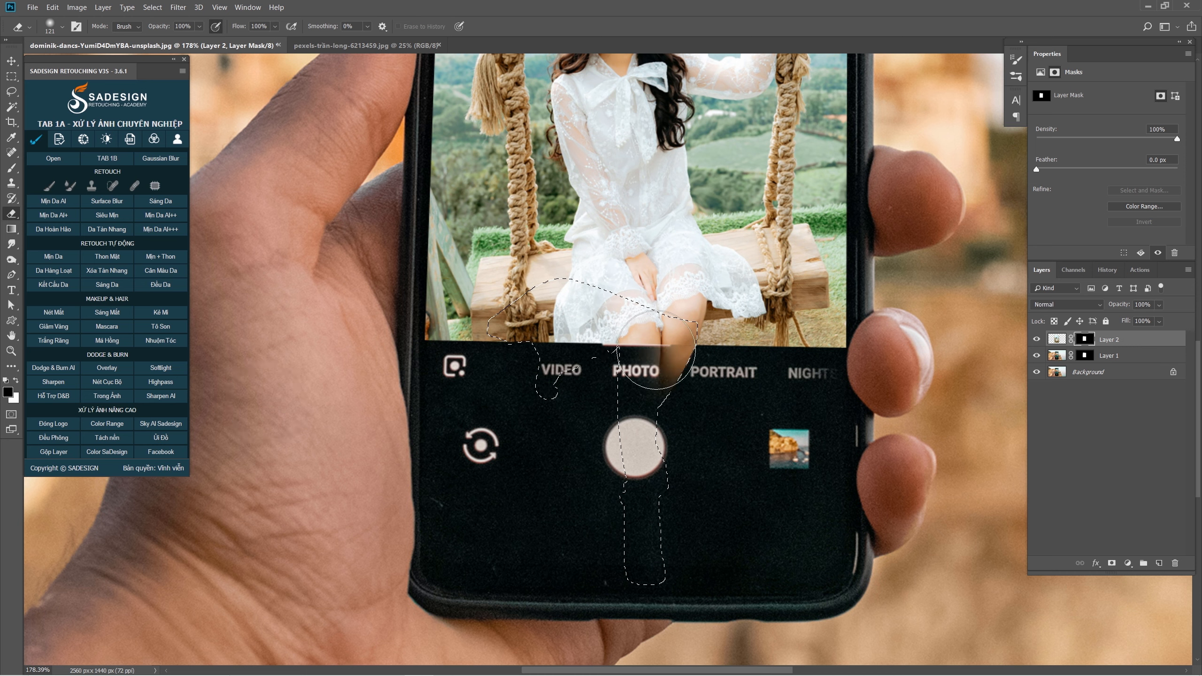
mouse_move(658, 360)
left_mouse_down()
mouse_move(533, 340)
mouse_move(538, 384)
mouse_move(659, 360)
mouse_move(646, 552)
mouse_move(646, 371)
mouse_move(640, 587)
left_mouse_up()
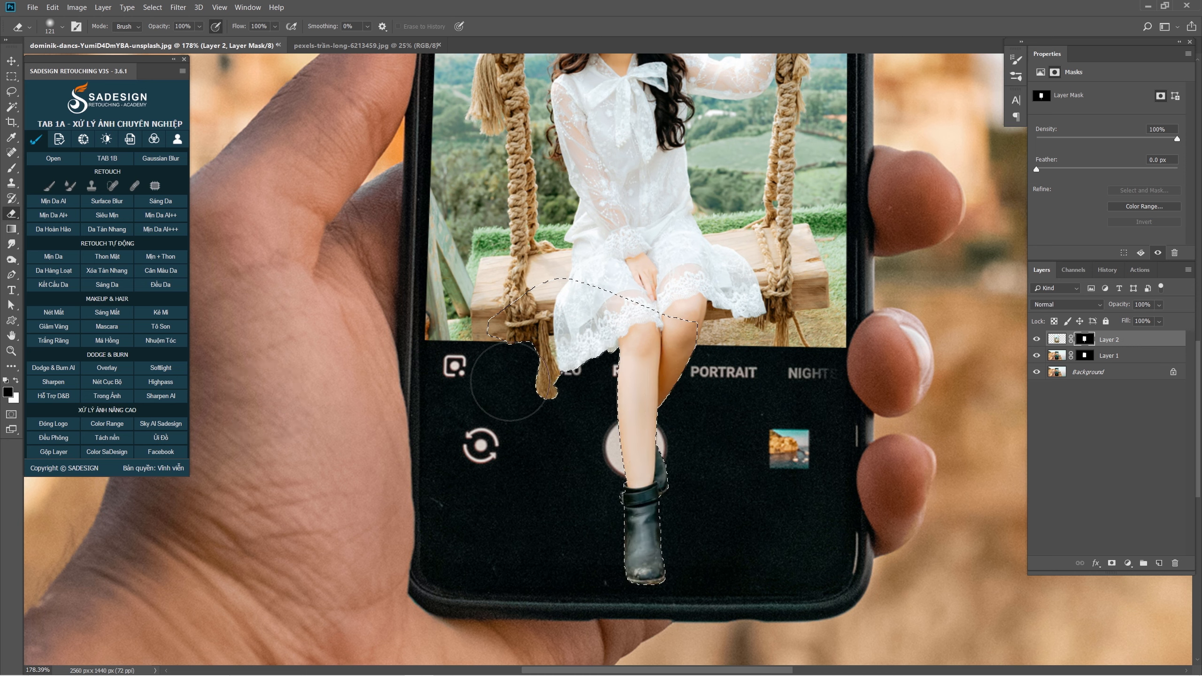
key("ctrl+d")
key("ctrl+0")
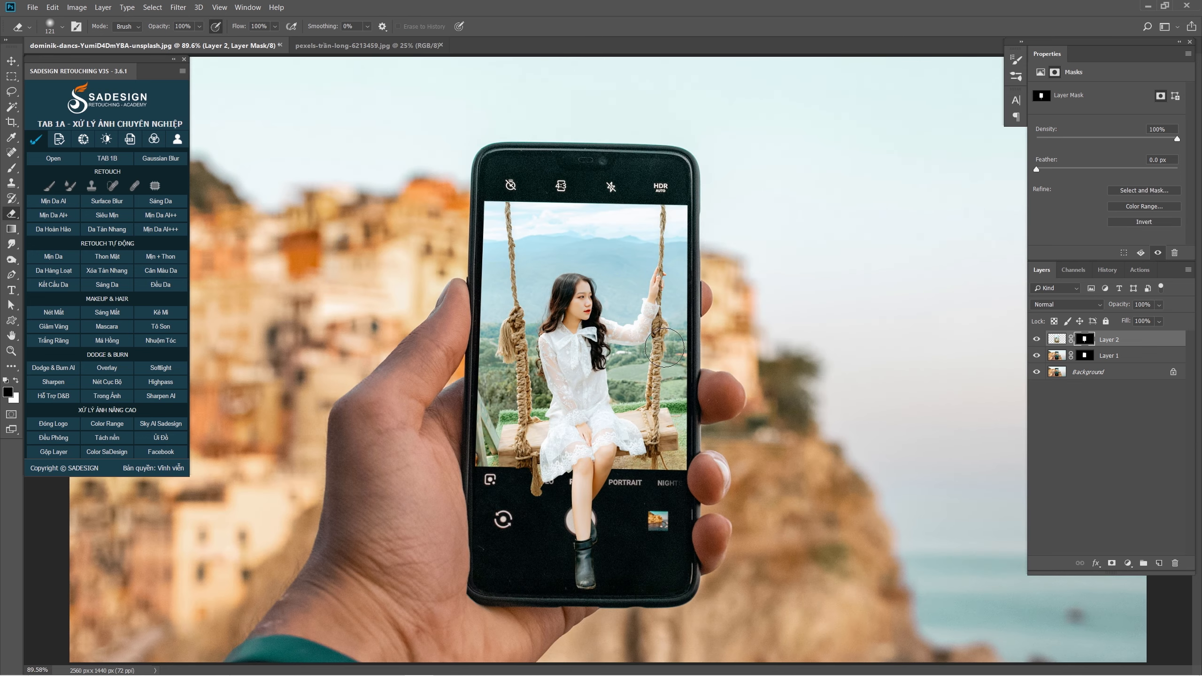
Add a new layer above Layer 1 and paint soft black shadows behind the woman's legs and boots
left_click(1141, 356)
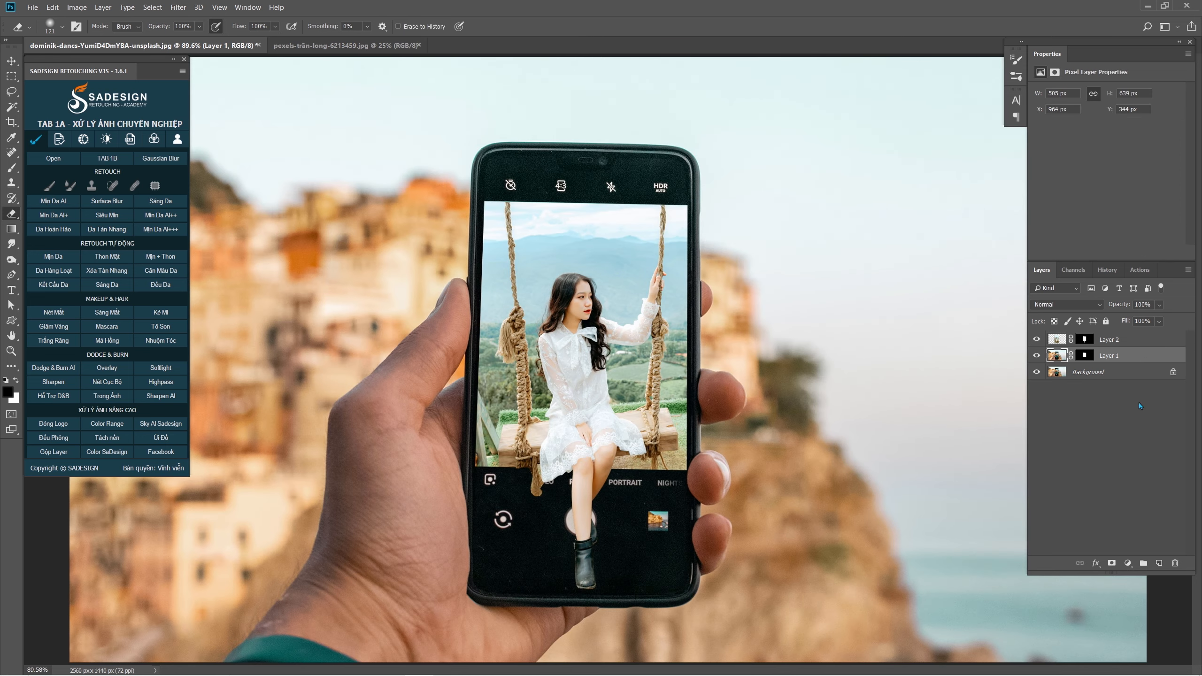
left_click(1160, 562)
key("g")
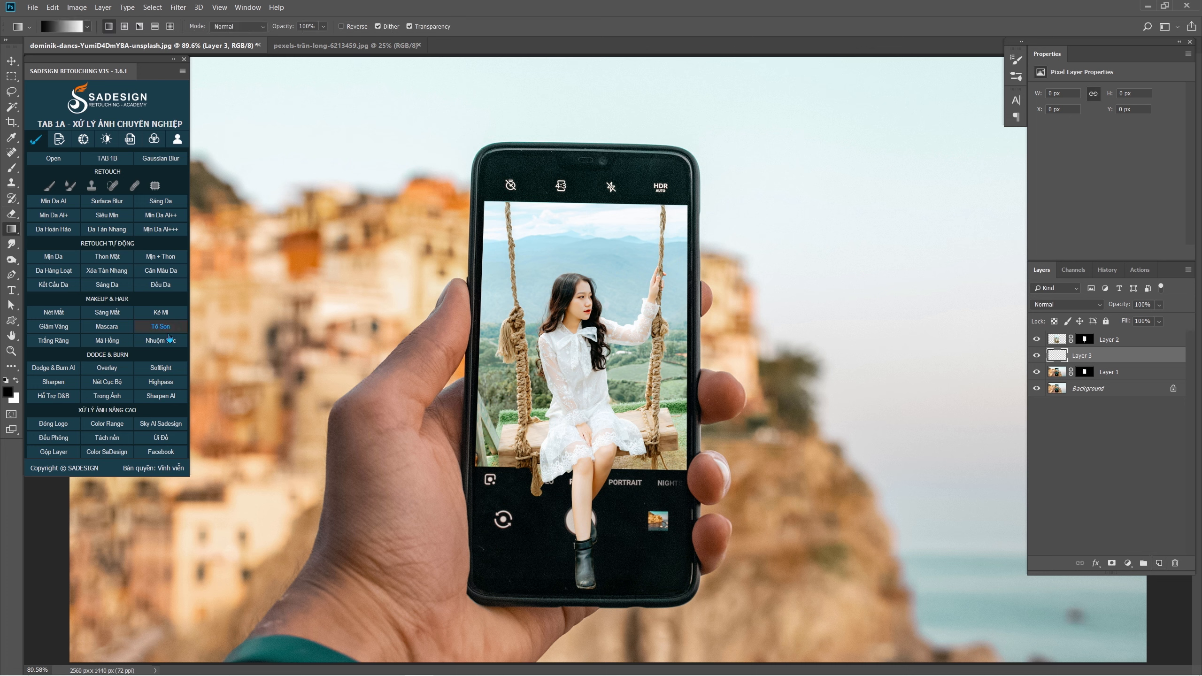
left_click(11, 168)
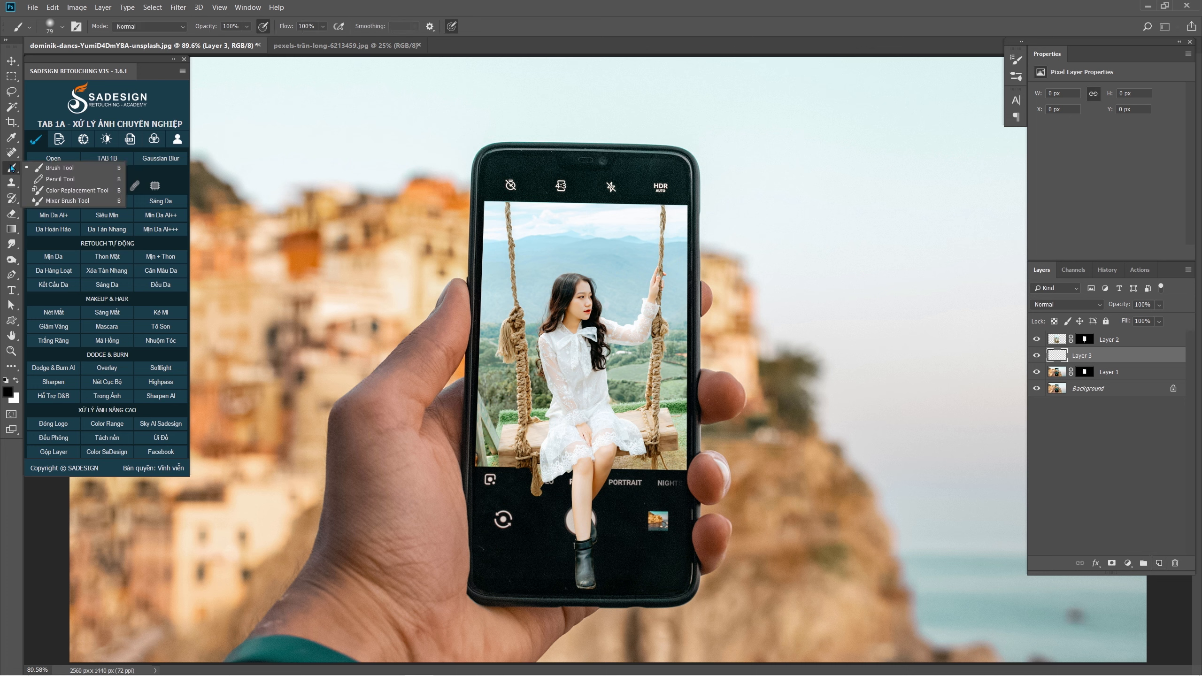
left_click(54, 169)
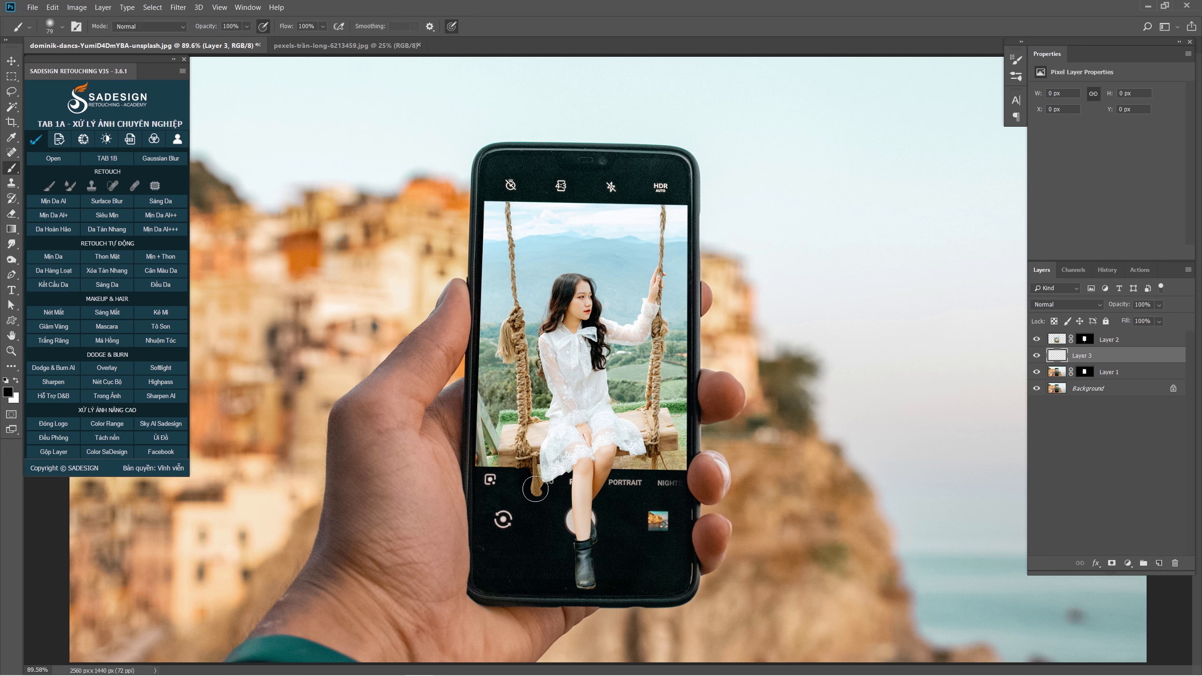
left_click_drag(588, 473, 597, 472)
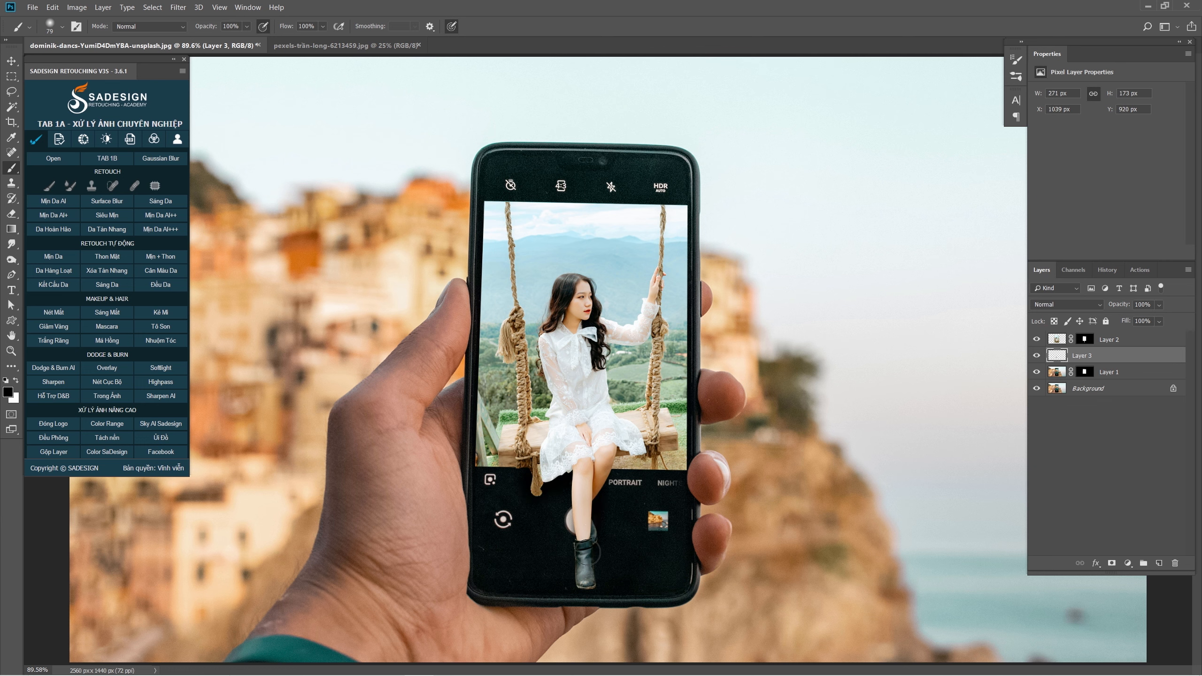
left_click_drag(583, 580, 592, 542)
Soften the painted shadow on Layer 3 with a Gaussian Blur, and compare the image with and without it
left_click(179, 8)
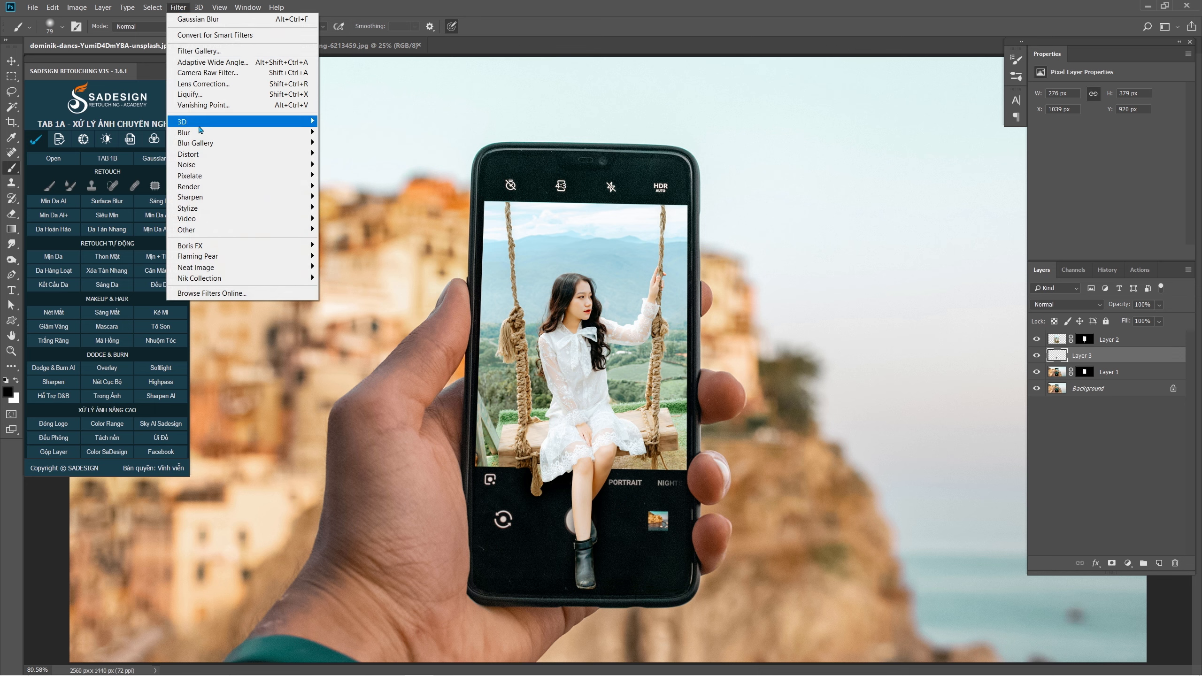
mouse_move(246, 132)
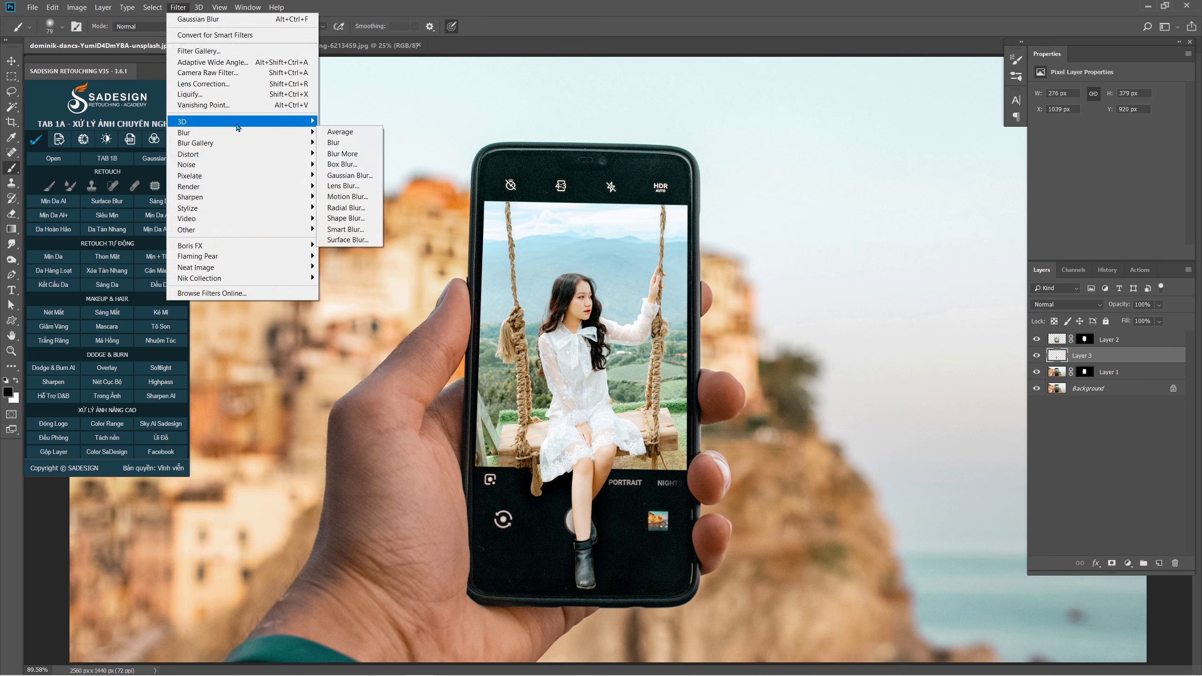
left_click(374, 176)
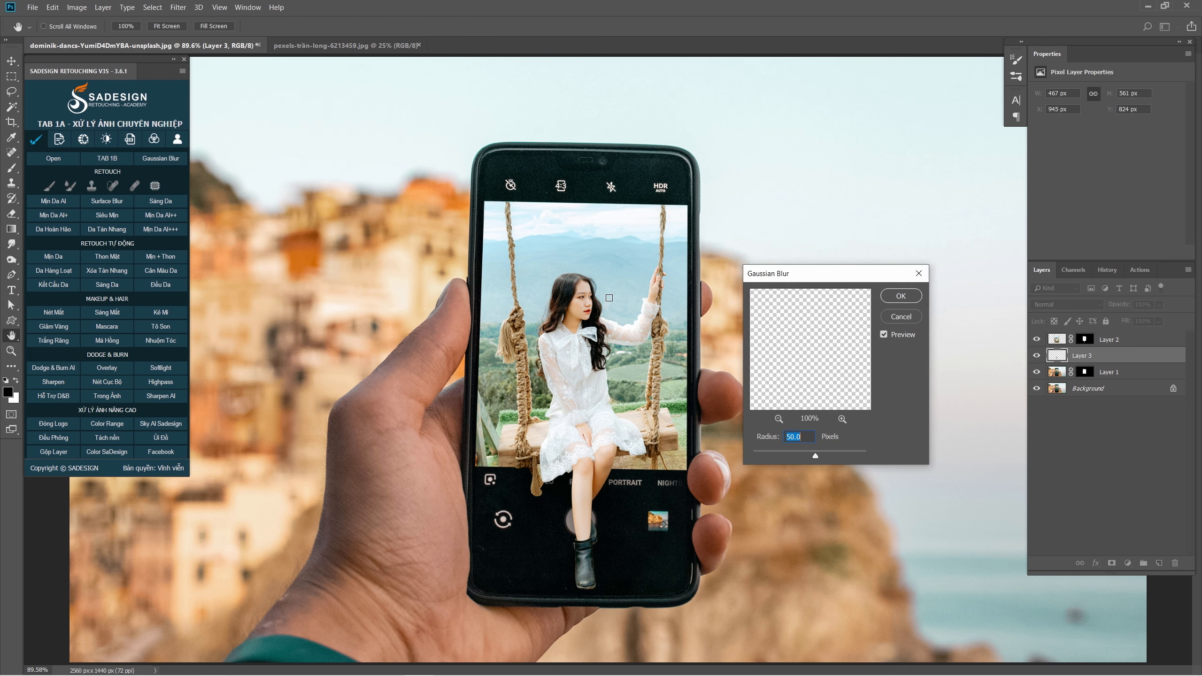
type("1")
left_click(885, 336)
left_click(885, 336)
left_click(901, 296)
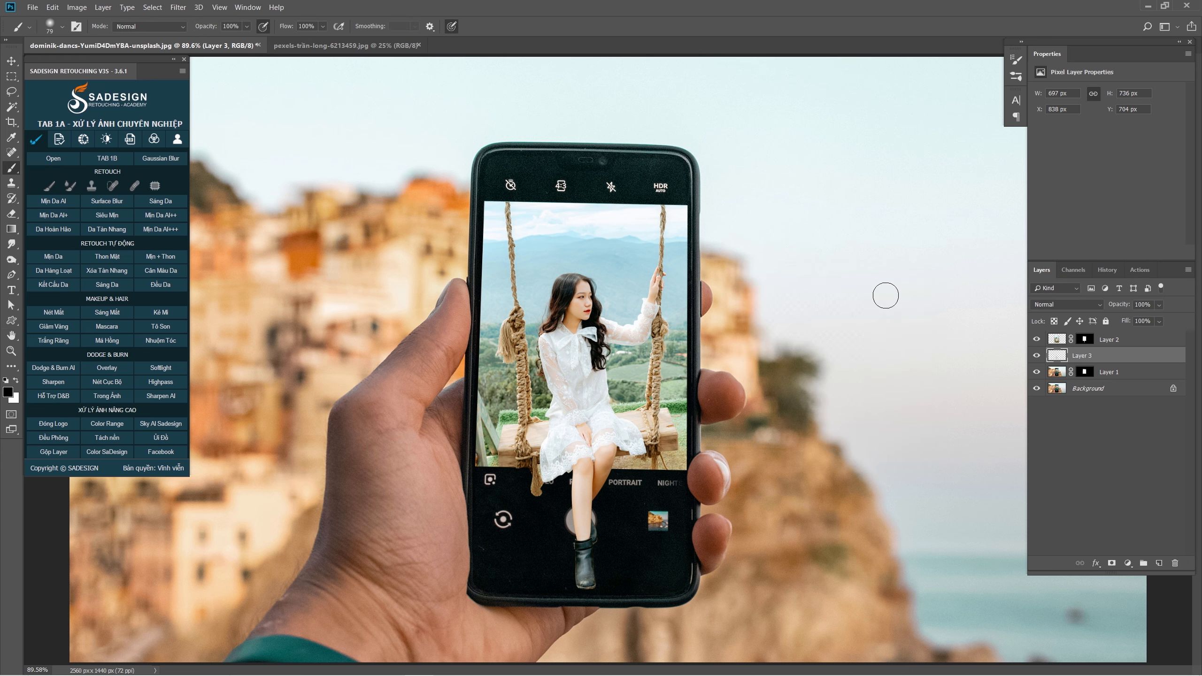
left_click(1036, 356)
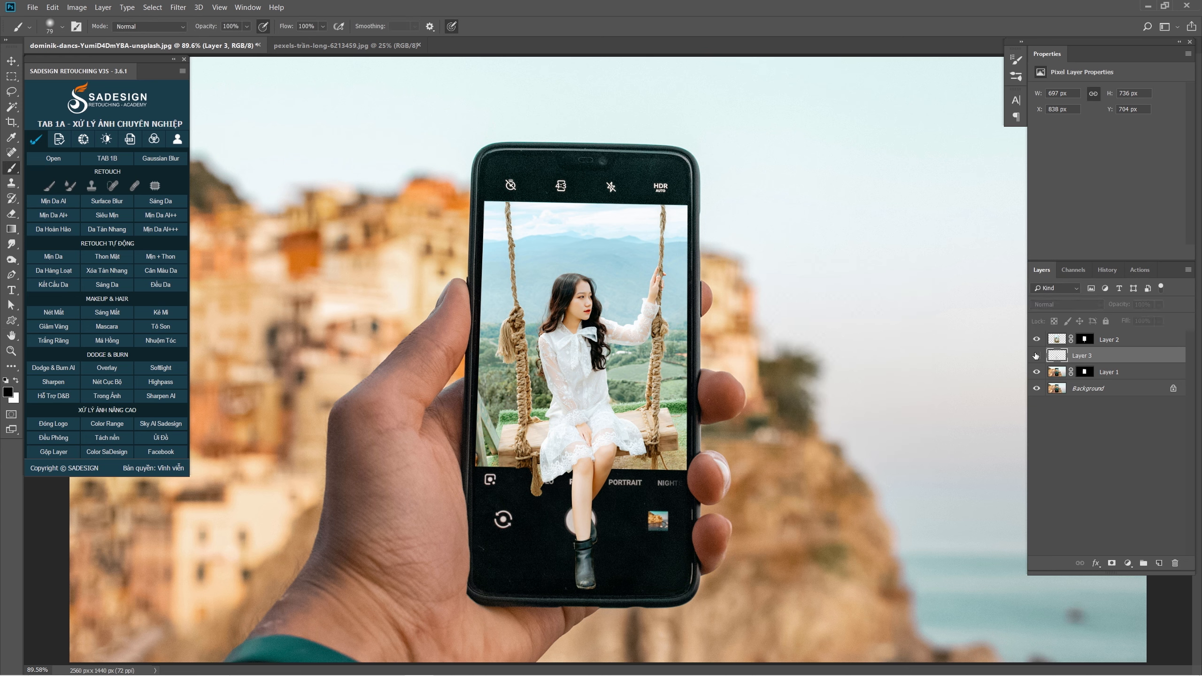
left_click(1035, 356)
Set up Match Color on Layer 2's image, using the phone document's Background layer as the source with Neutralize on
left_click(1067, 344)
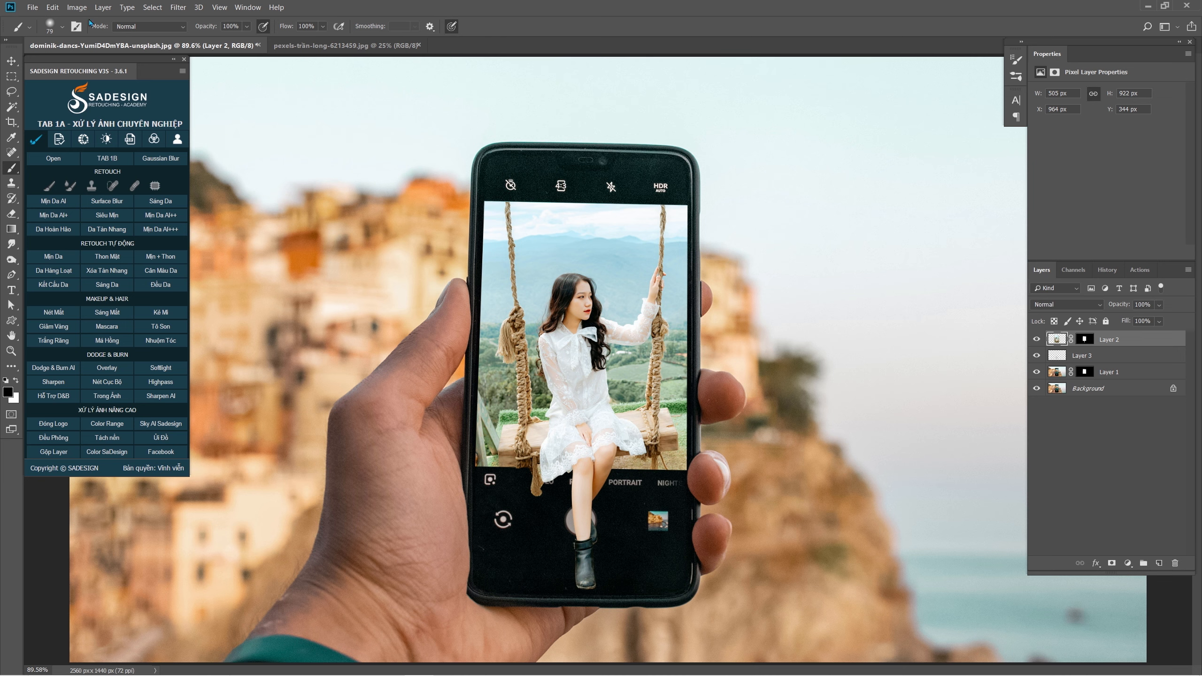
left_click(77, 7)
mouse_move(95, 36)
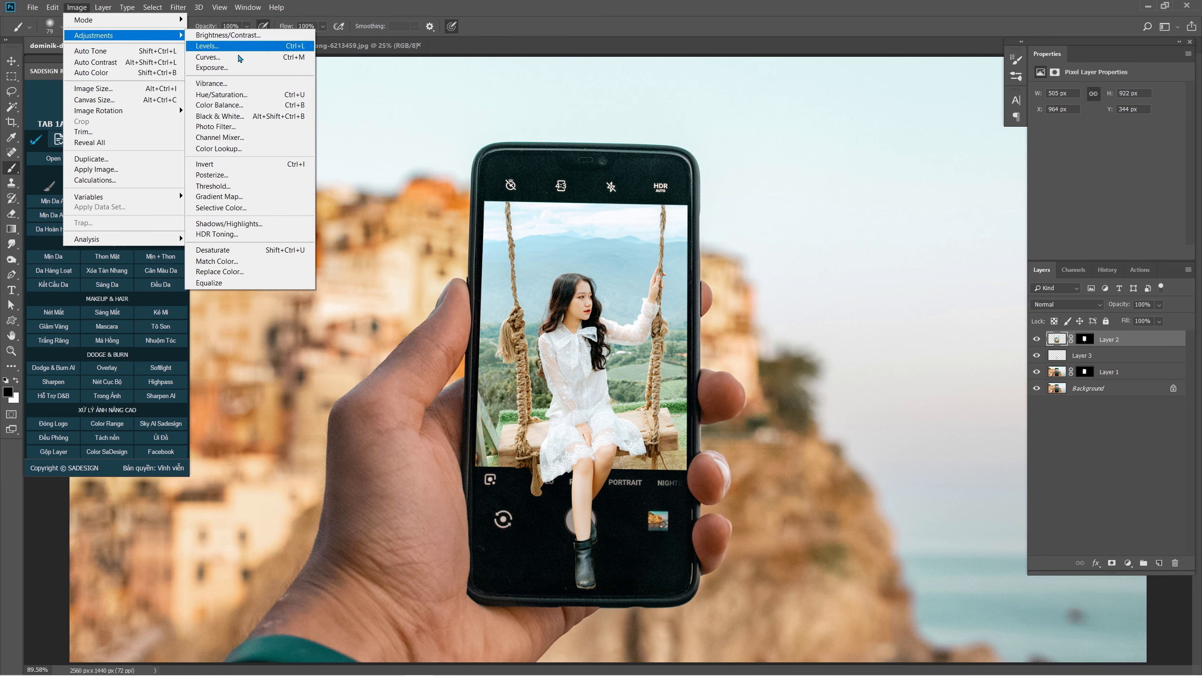
left_click(282, 262)
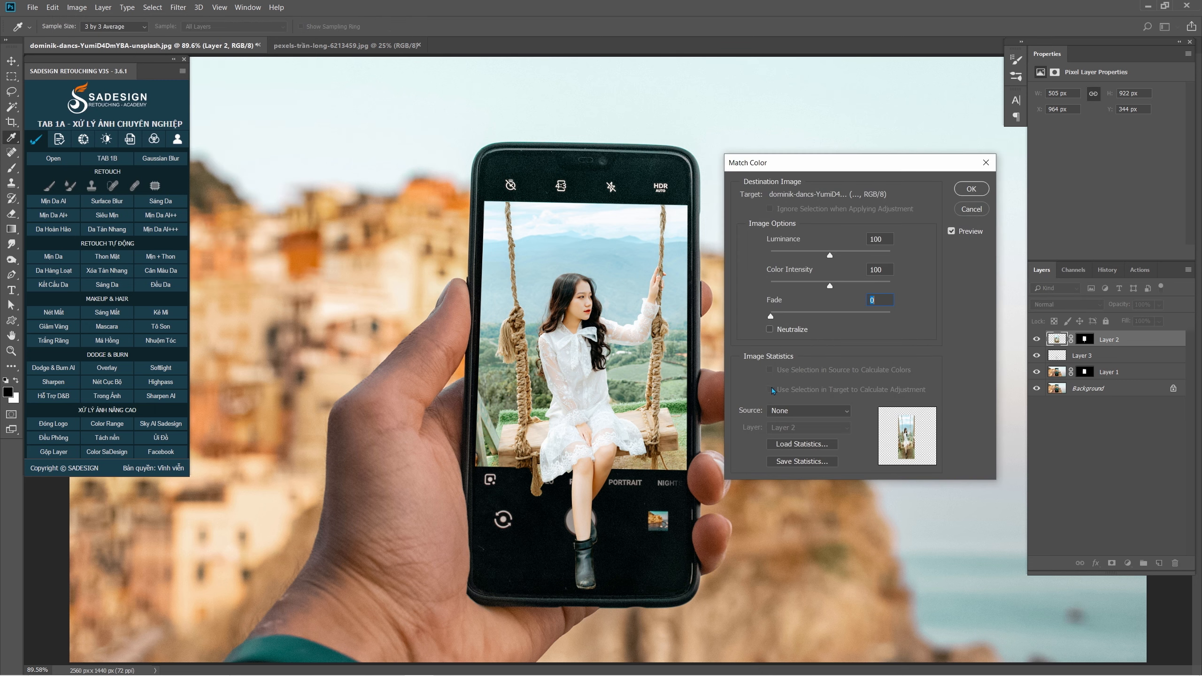
left_click(788, 410)
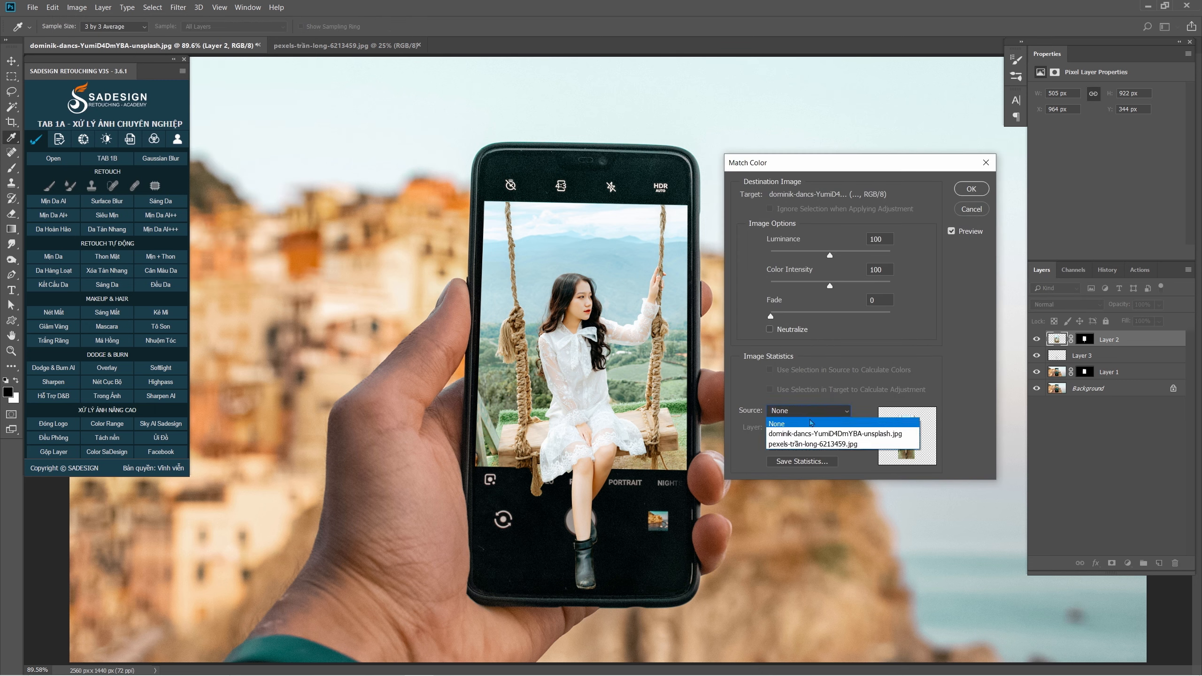
left_click(838, 434)
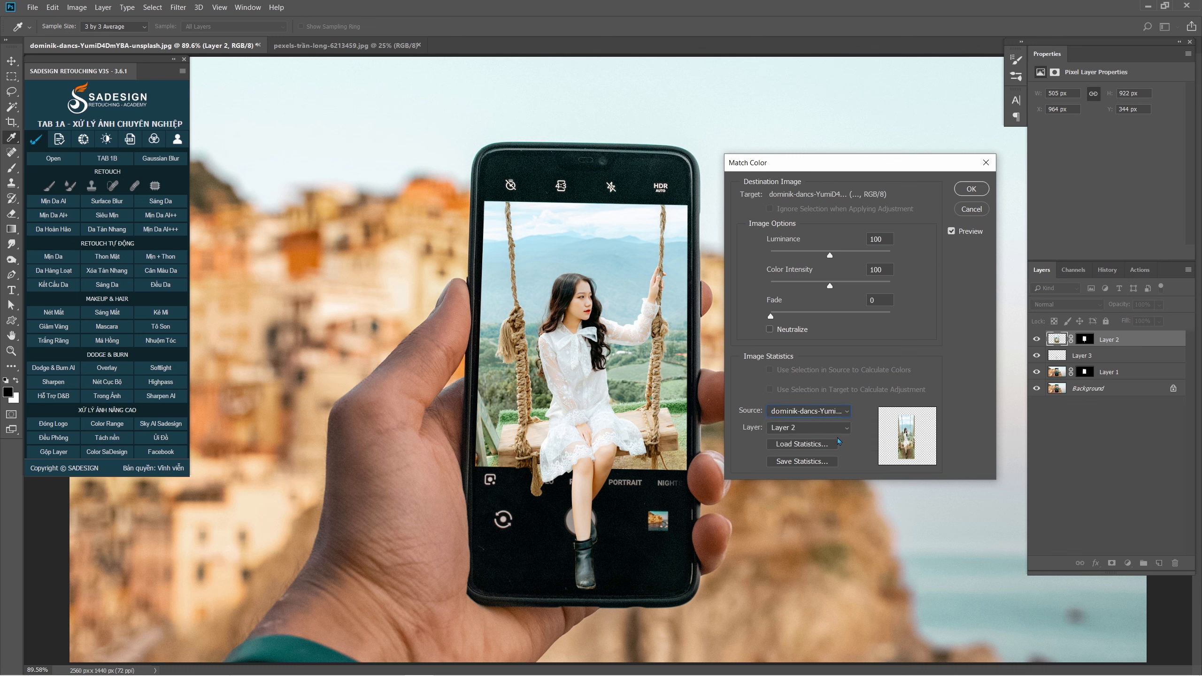
left_click(805, 431)
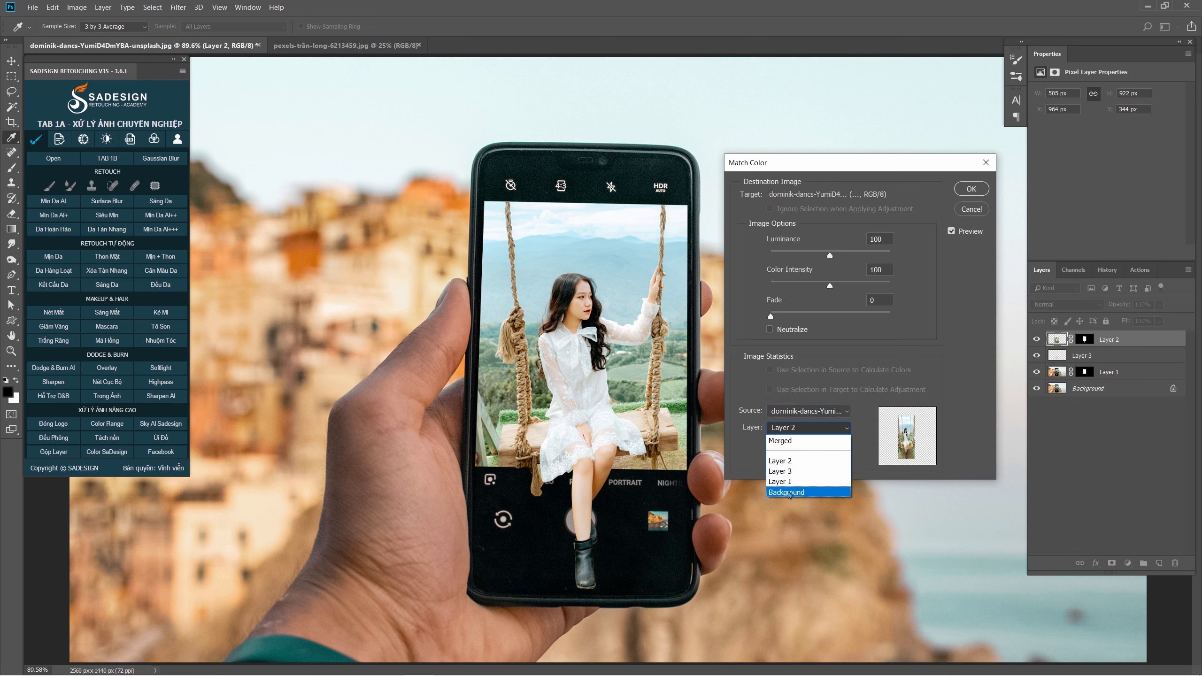
left_click(810, 493)
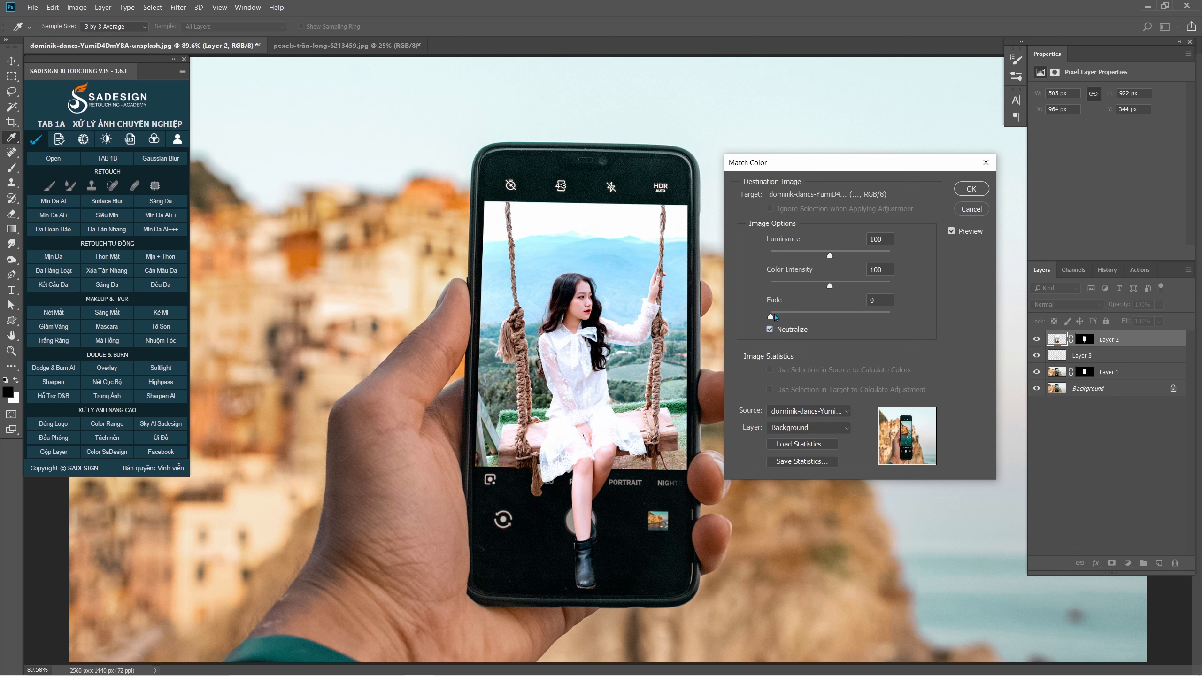
Set the Match Color fade to 39, compare the preview with the original colors, and apply the adjustment
left_click_drag(773, 314, 819, 317)
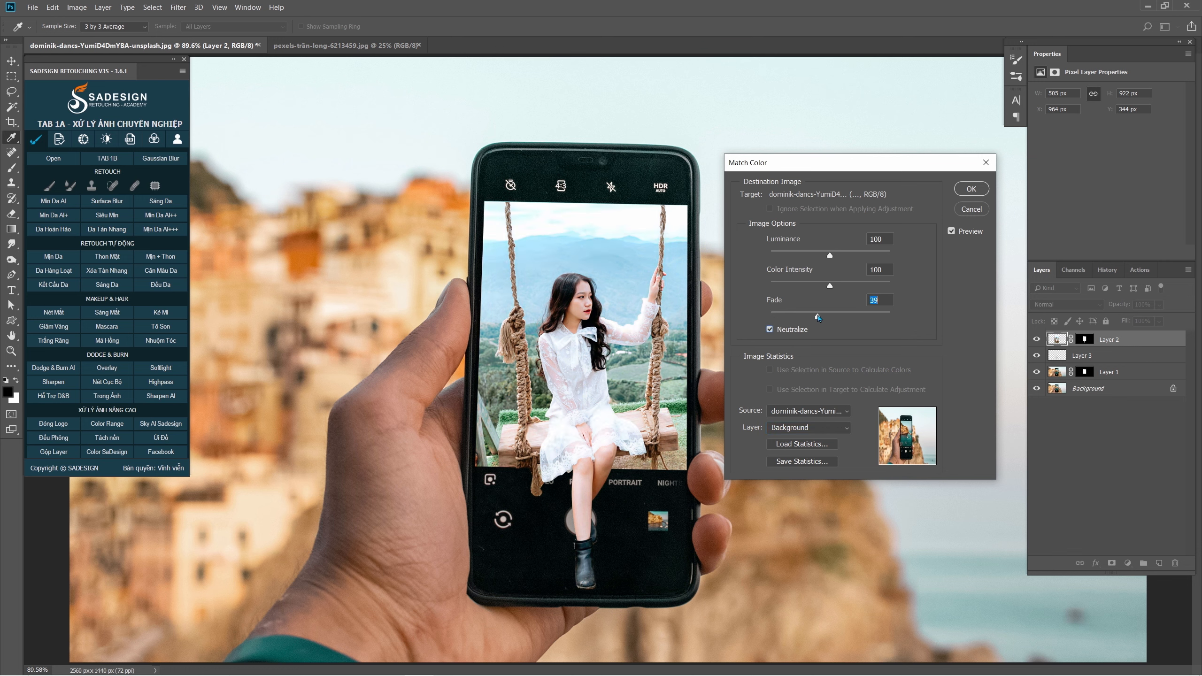
left_click(952, 232)
left_click(951, 232)
left_click(951, 232)
left_click(951, 232)
left_click(971, 188)
key("b")
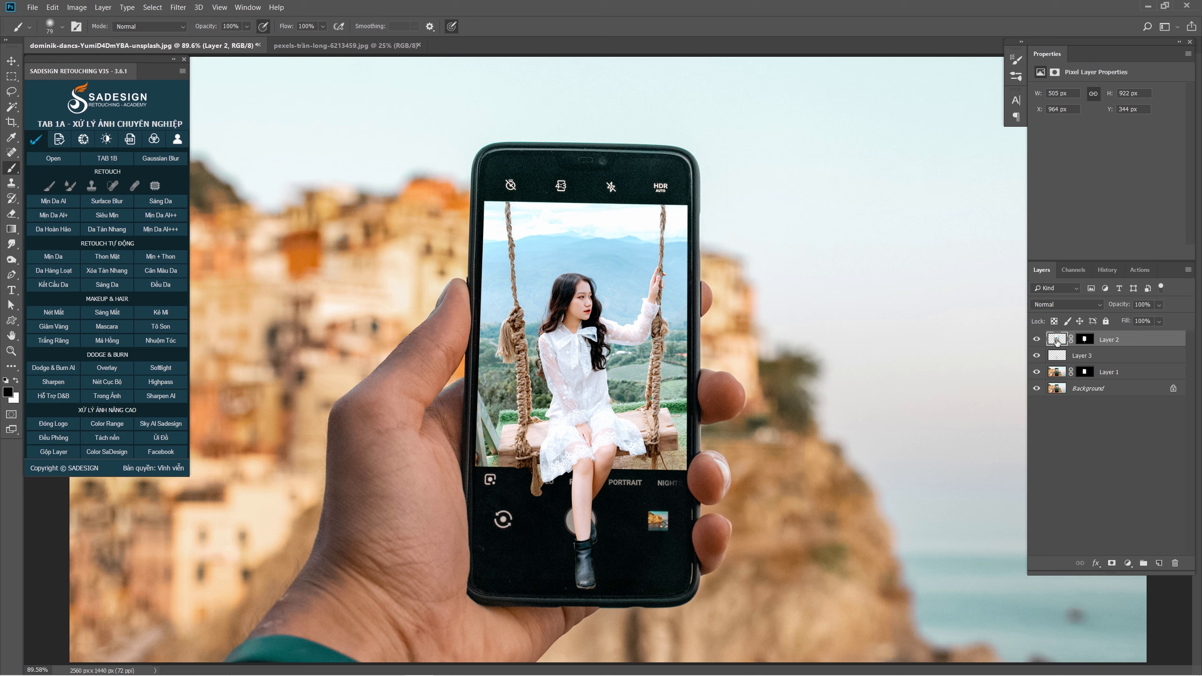
Add a Color Lookup adjustment layer above Layer 2 using LateSunset.3DL at 30% opacity, and compare its effect
left_click(1128, 564)
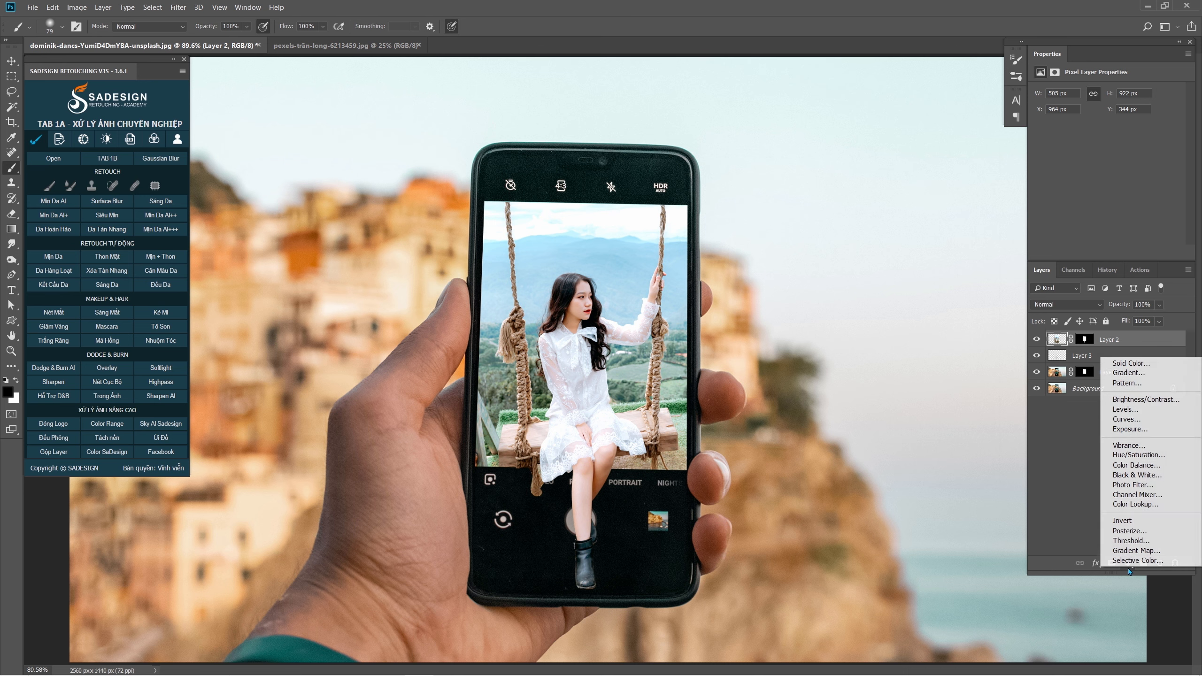
left_click(1176, 510)
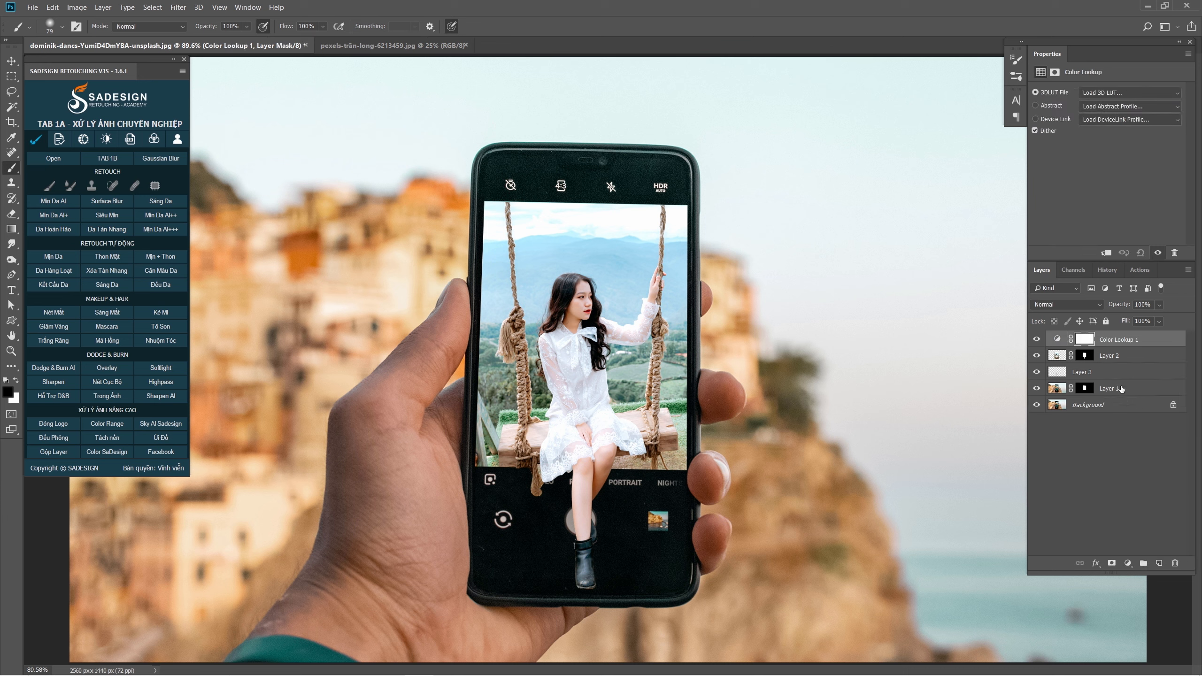
left_click(1100, 93)
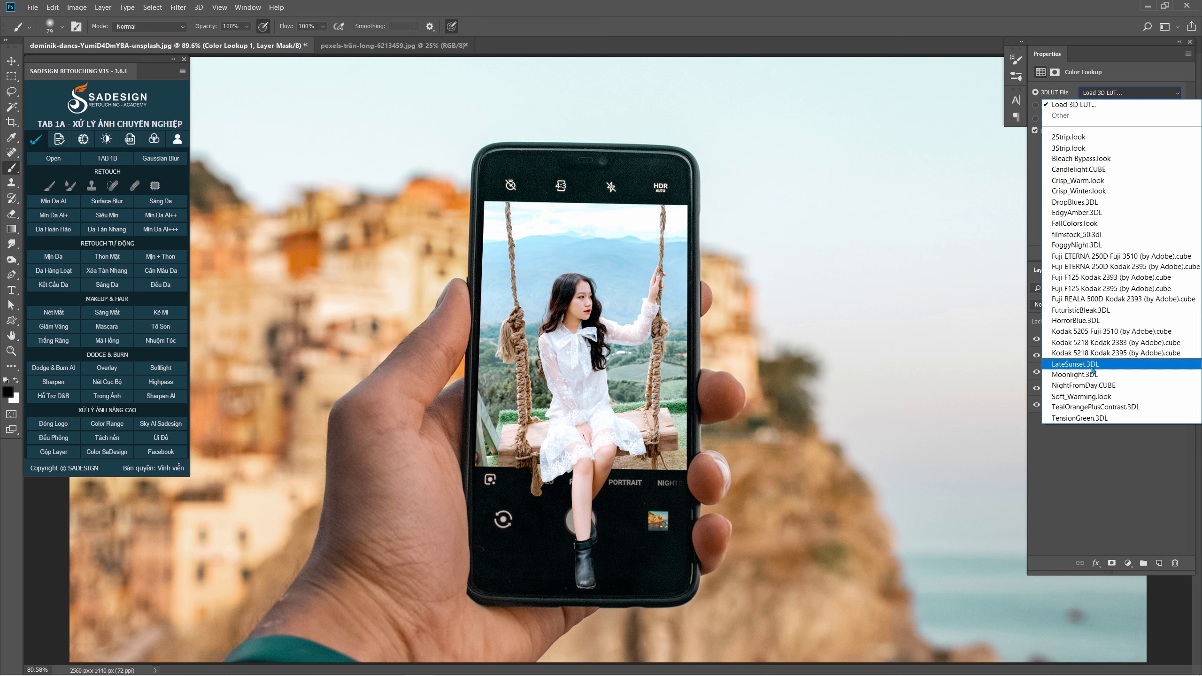
left_click(1110, 372)
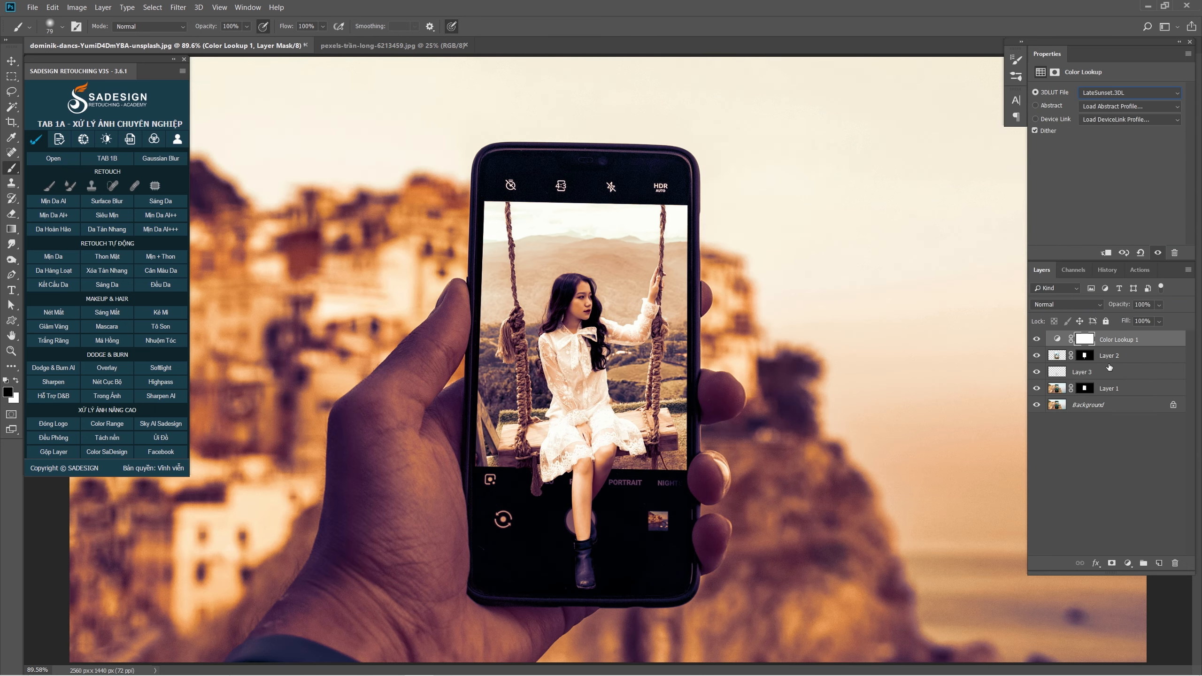
type("30")
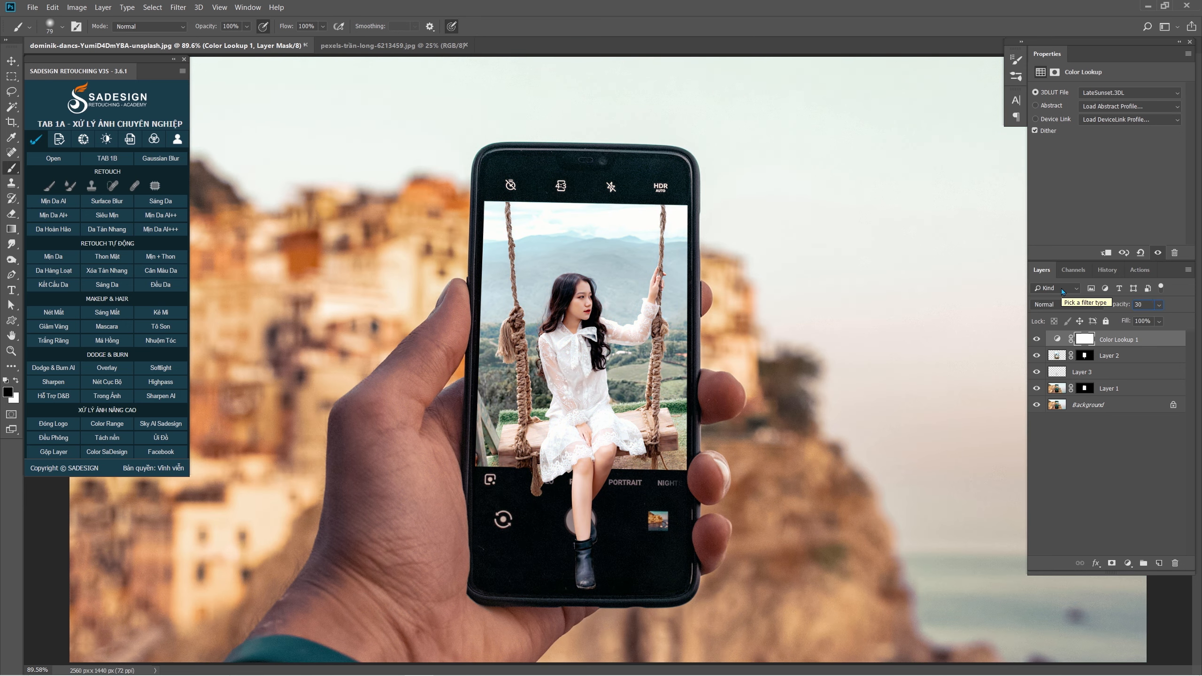
key("Return")
left_click(1036, 339)
left_click(1036, 339)
Group the Color Lookup layer with Layers 1, 2 and 3, and compare the composite with the original photo
left_click(1148, 394, "shift")
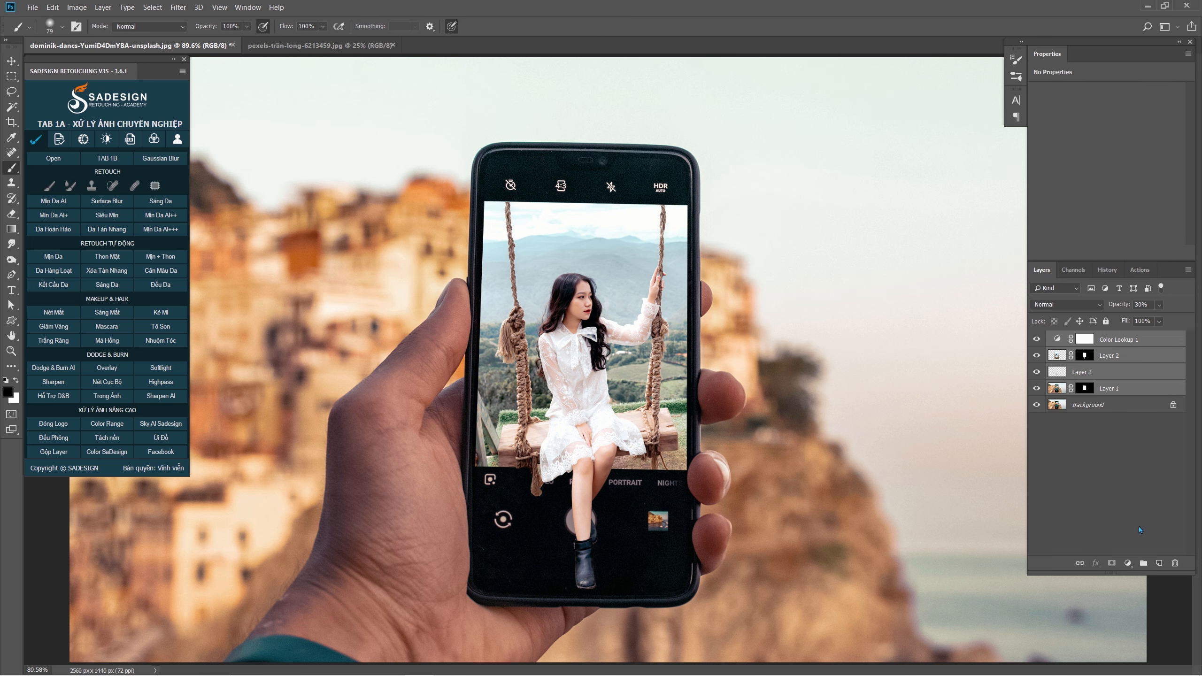
left_click(1144, 563)
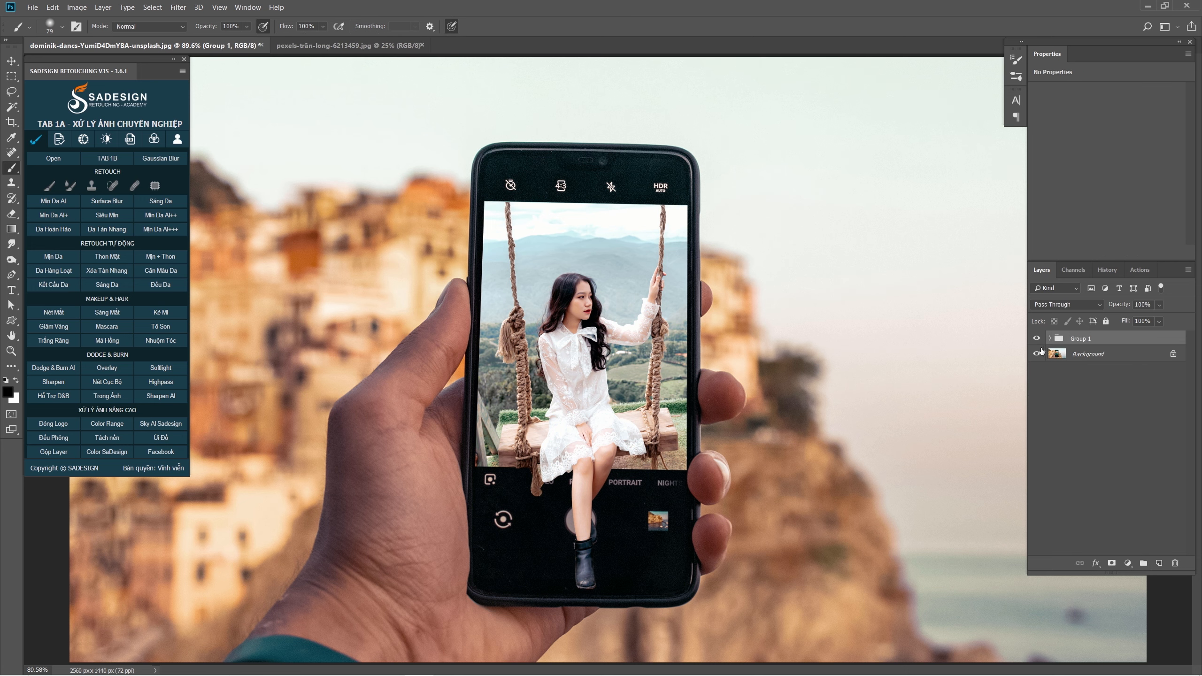
left_click(1036, 339)
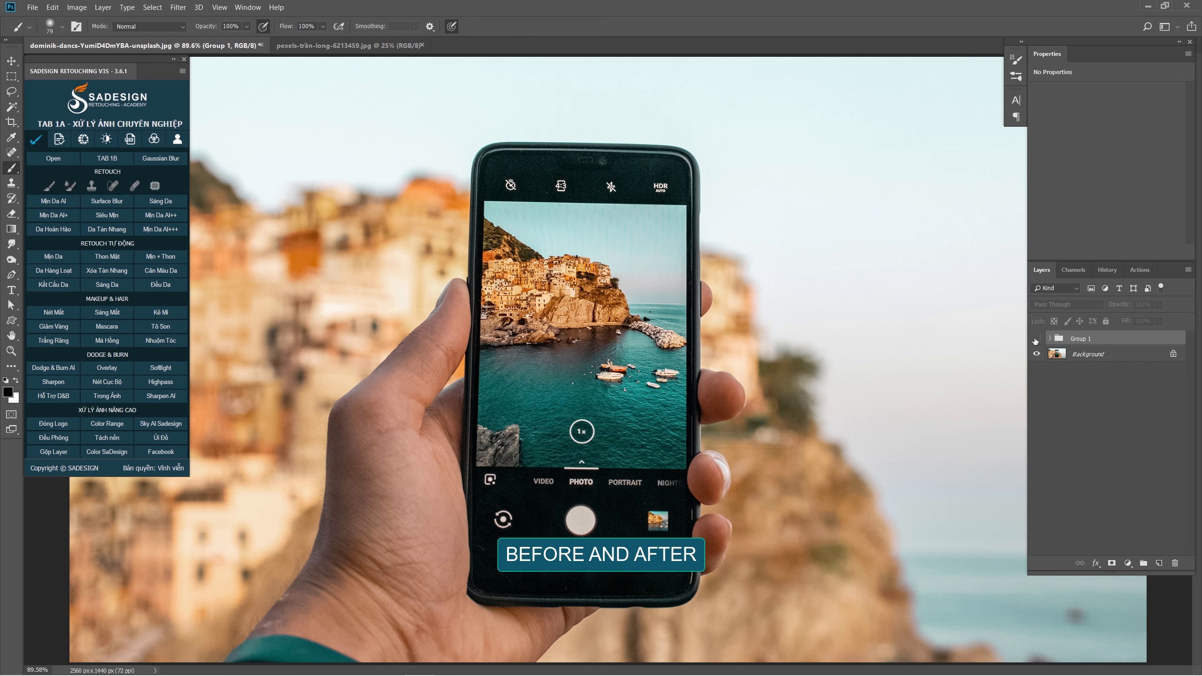
left_click(1035, 339)
left_click(1036, 339)
left_click(1035, 338)
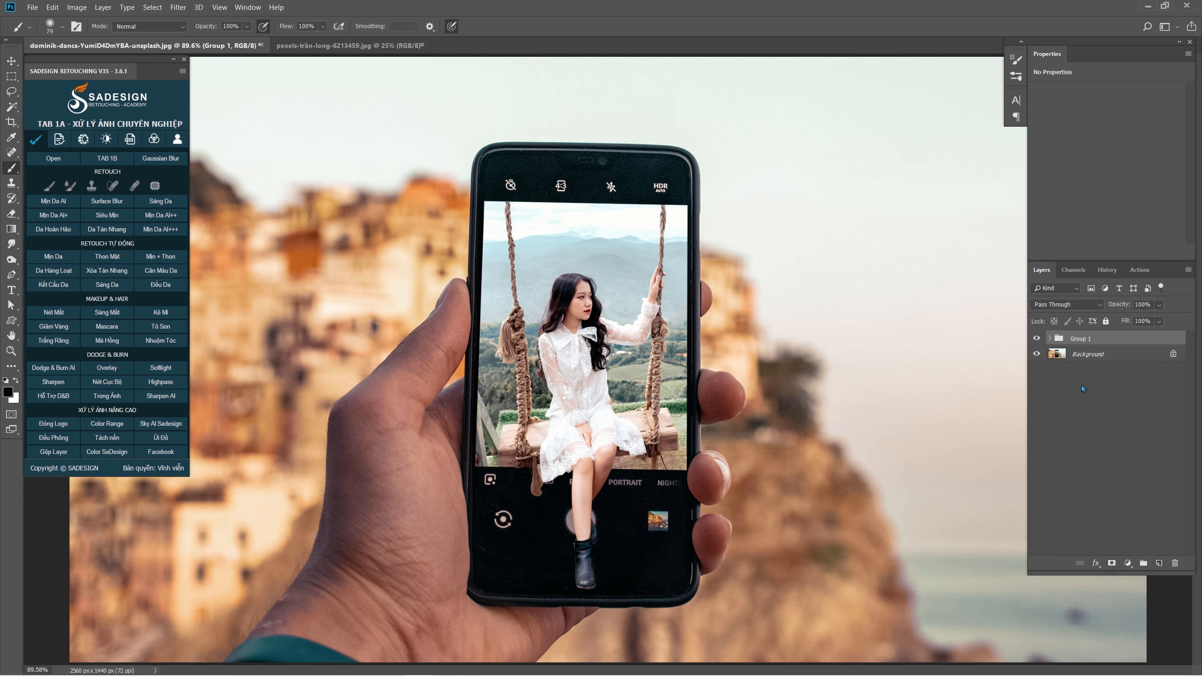